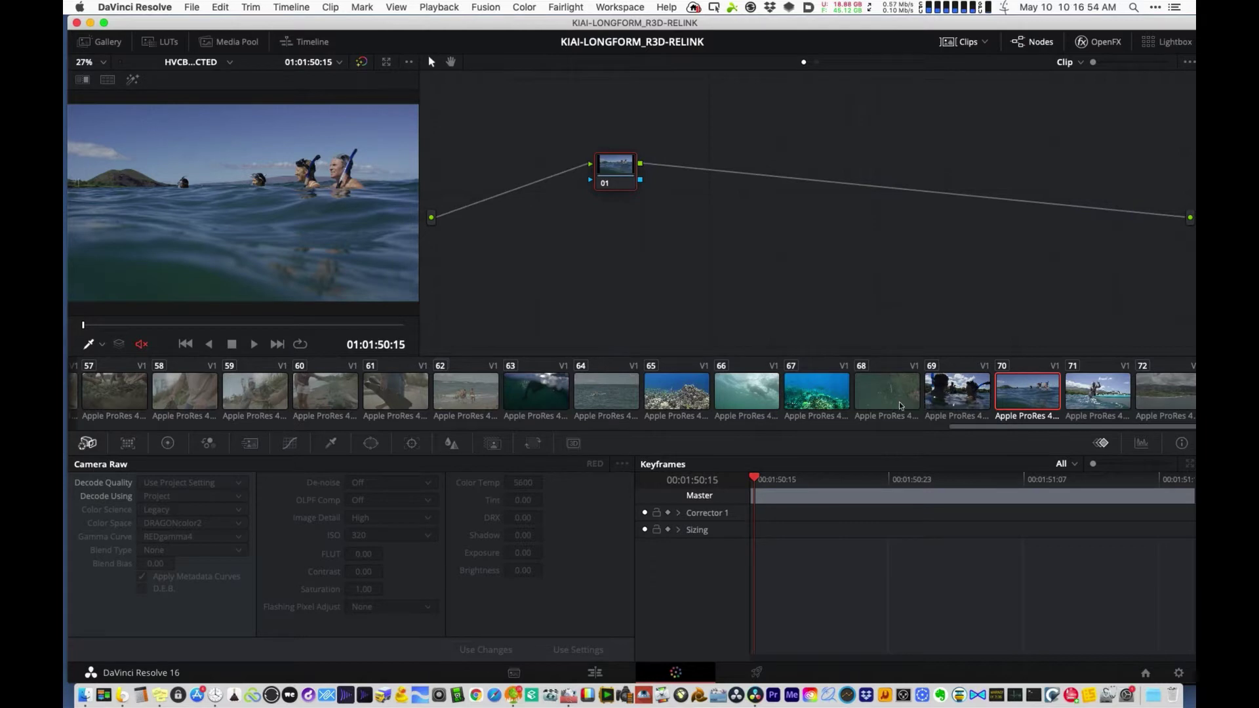
Step: On the Color page, step through clips 62–71, from the beach and snorkel shots to the outrigger canoe
left_click(485, 388)
scroll(453, 392, "left", 10)
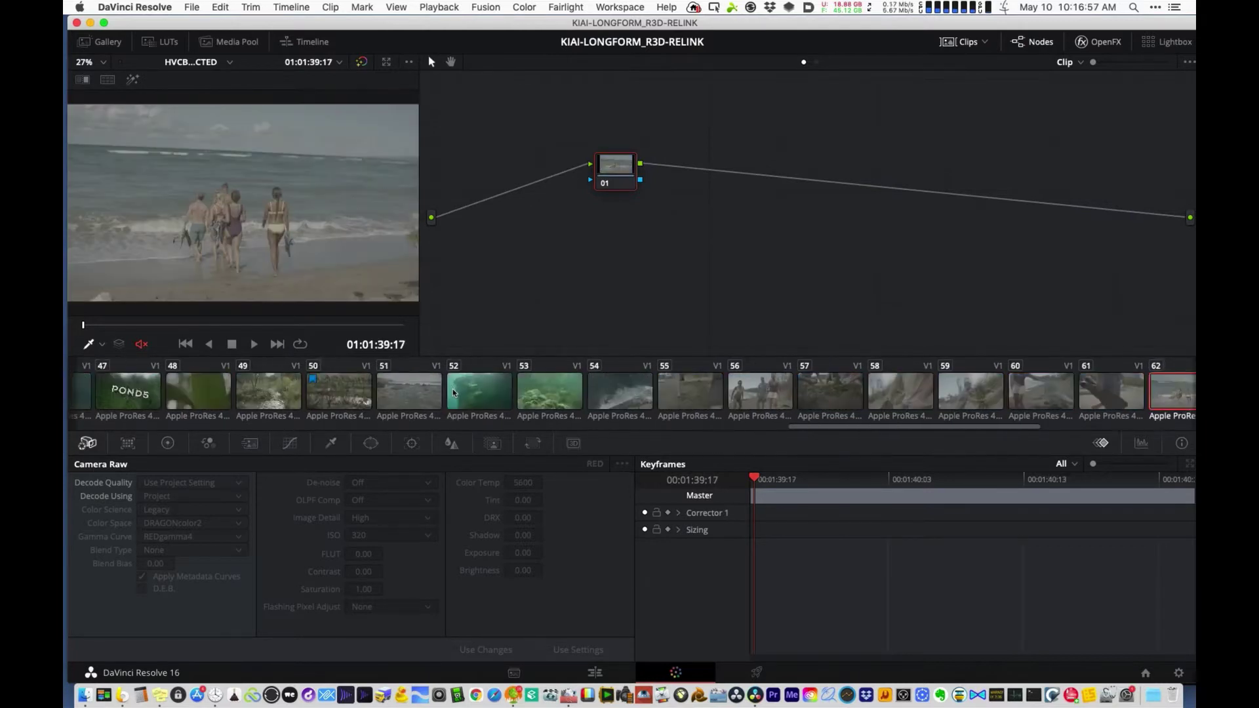
scroll(524, 406, "left", 3)
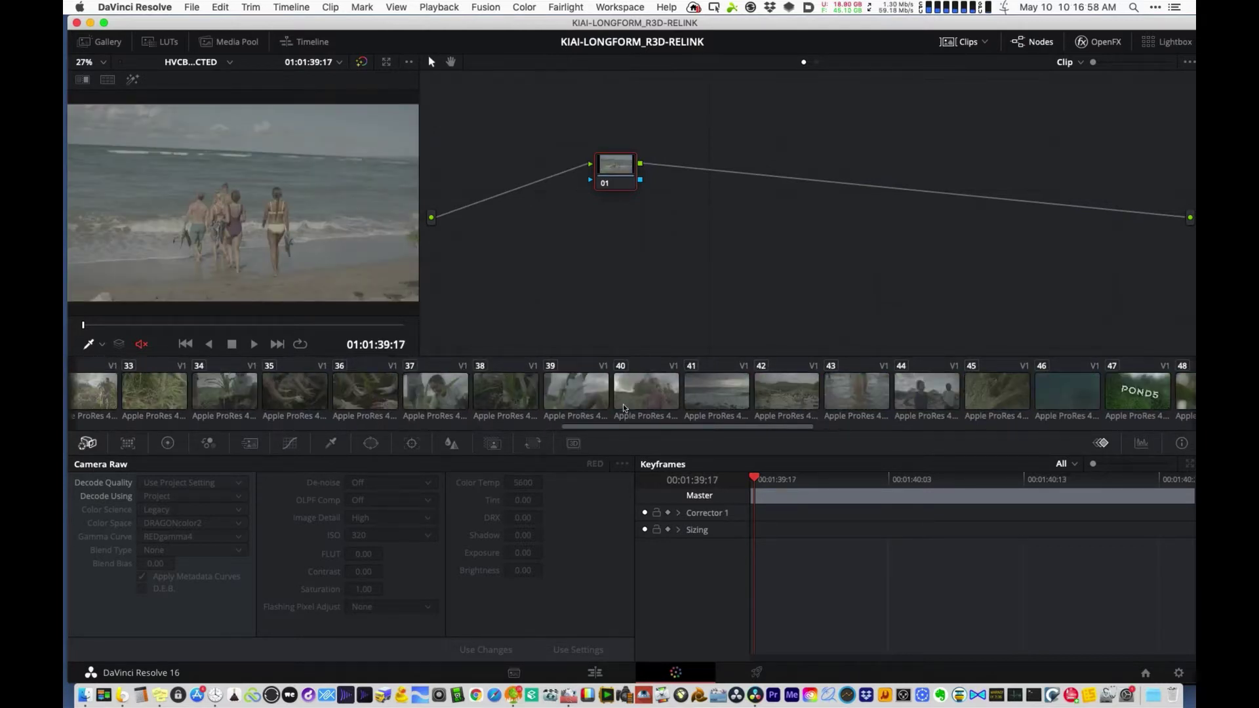
scroll(643, 403, "right", 12)
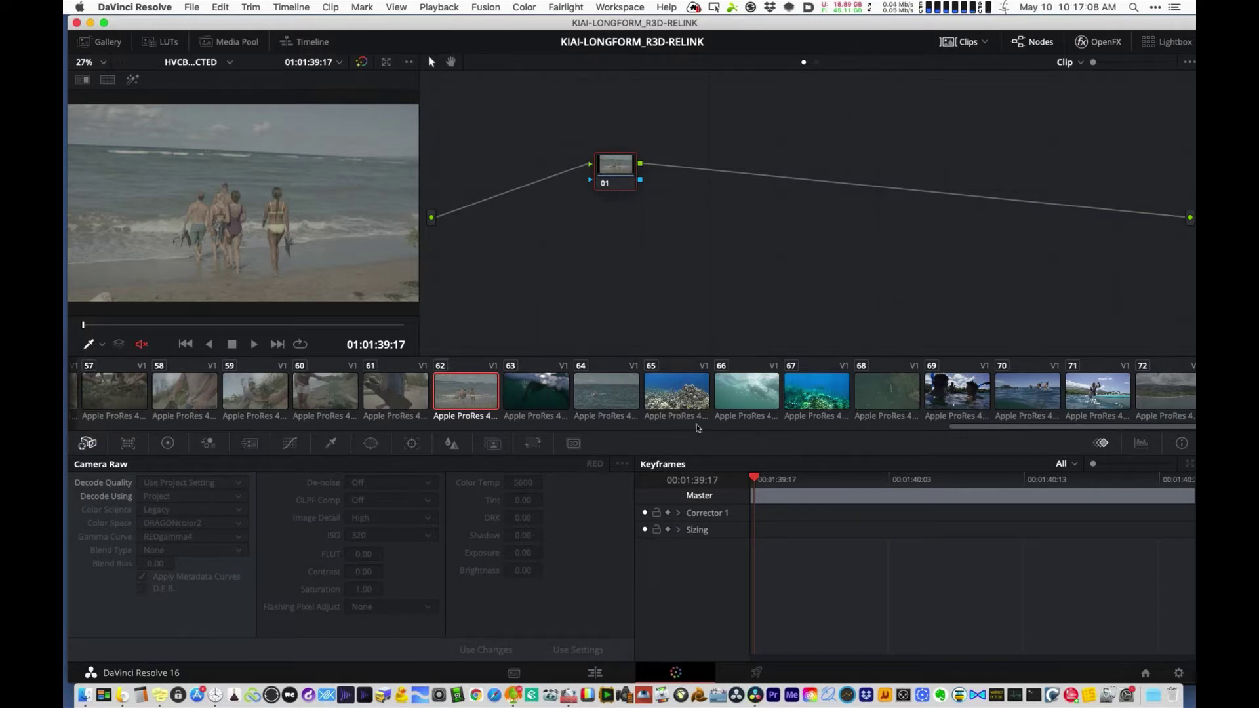
left_click(950, 401)
left_click(872, 397)
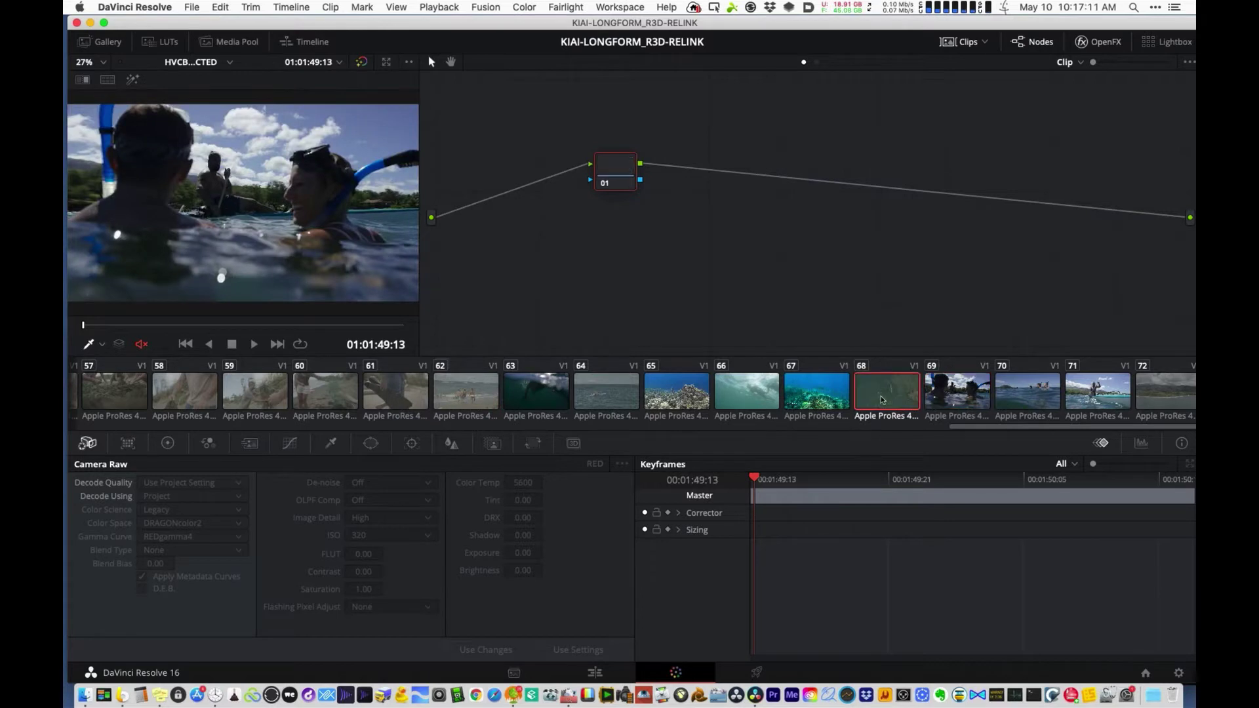
left_click(746, 396)
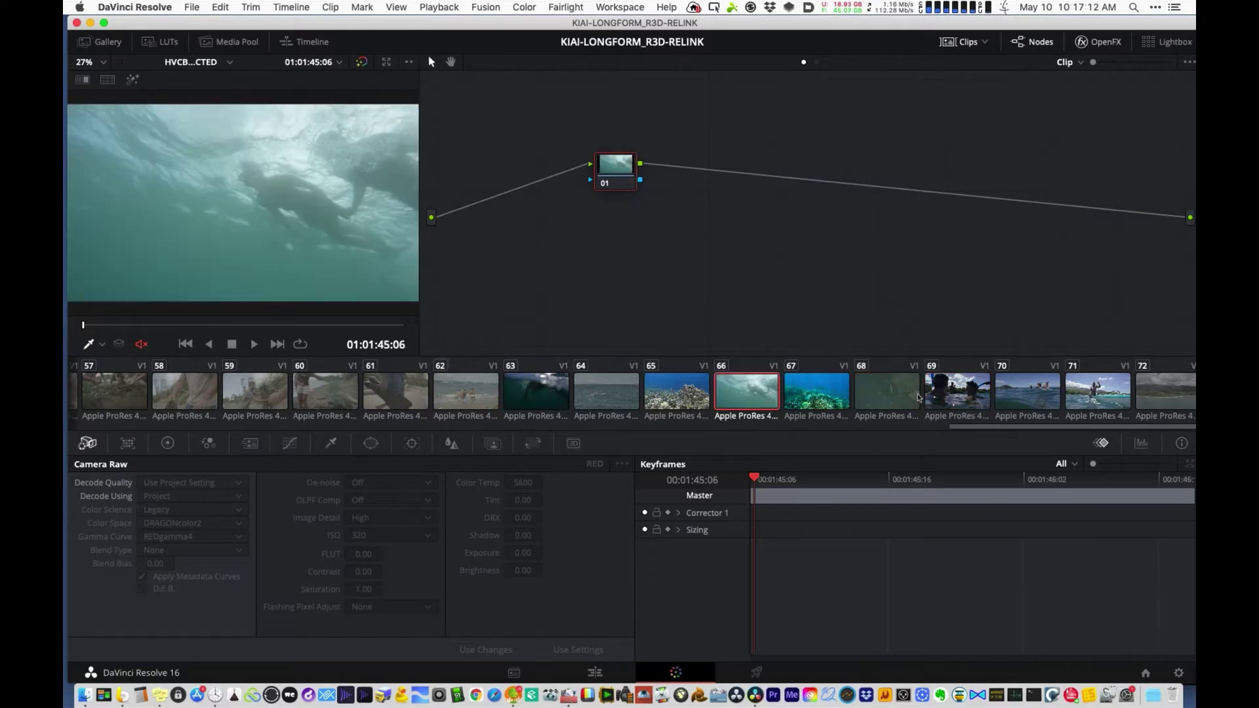
left_click(973, 401)
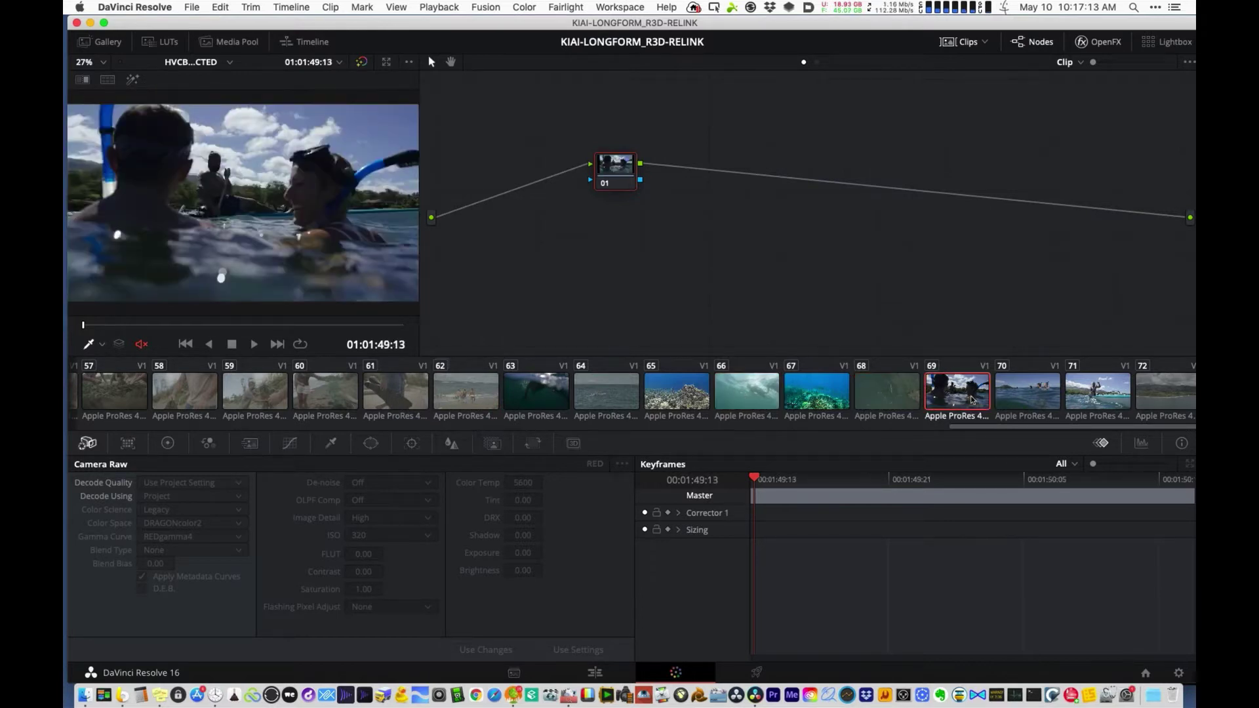
left_click(1041, 402)
left_click(1099, 411)
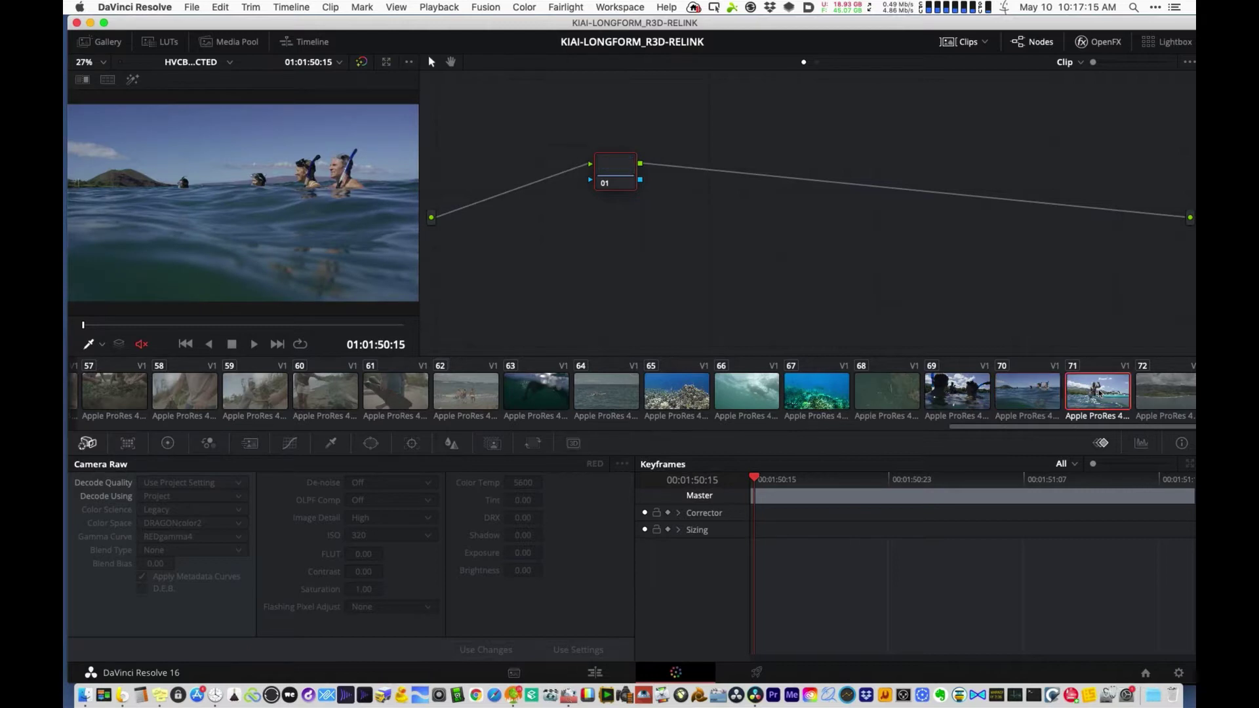
left_click(1032, 387)
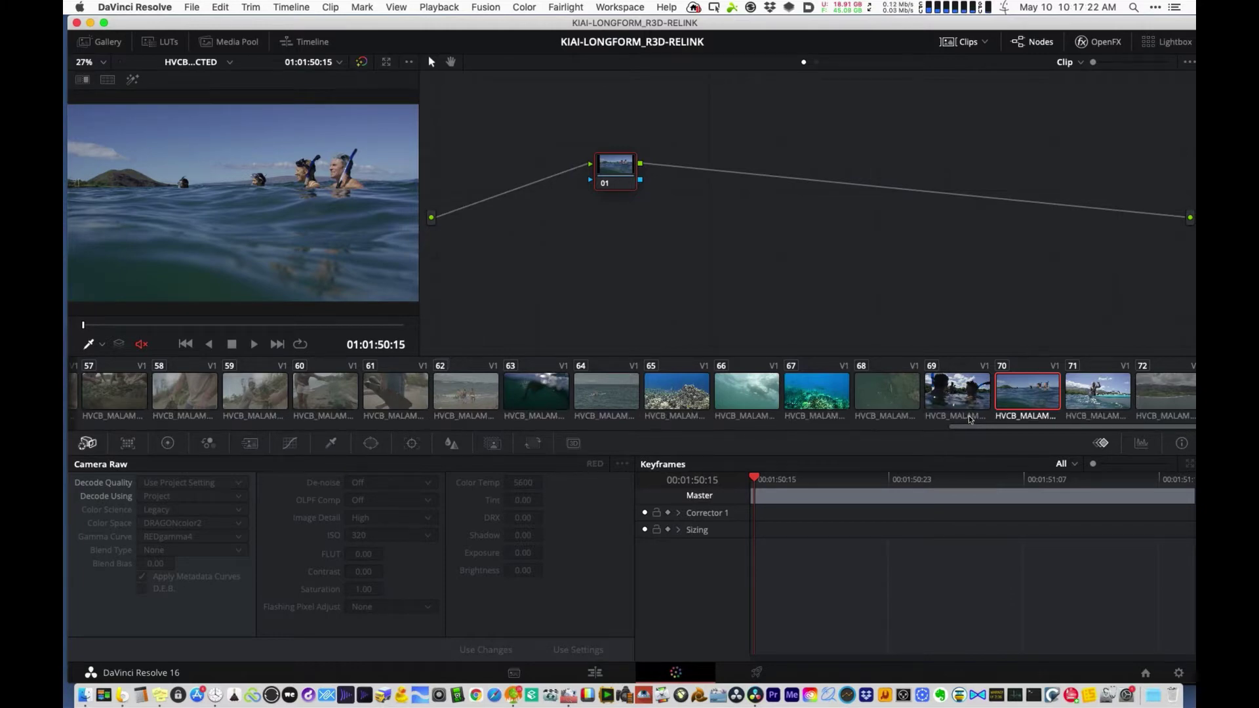
Step: Hop to the Edit page and back, then open the Lightbox thumbnail grid
left_click(594, 673)
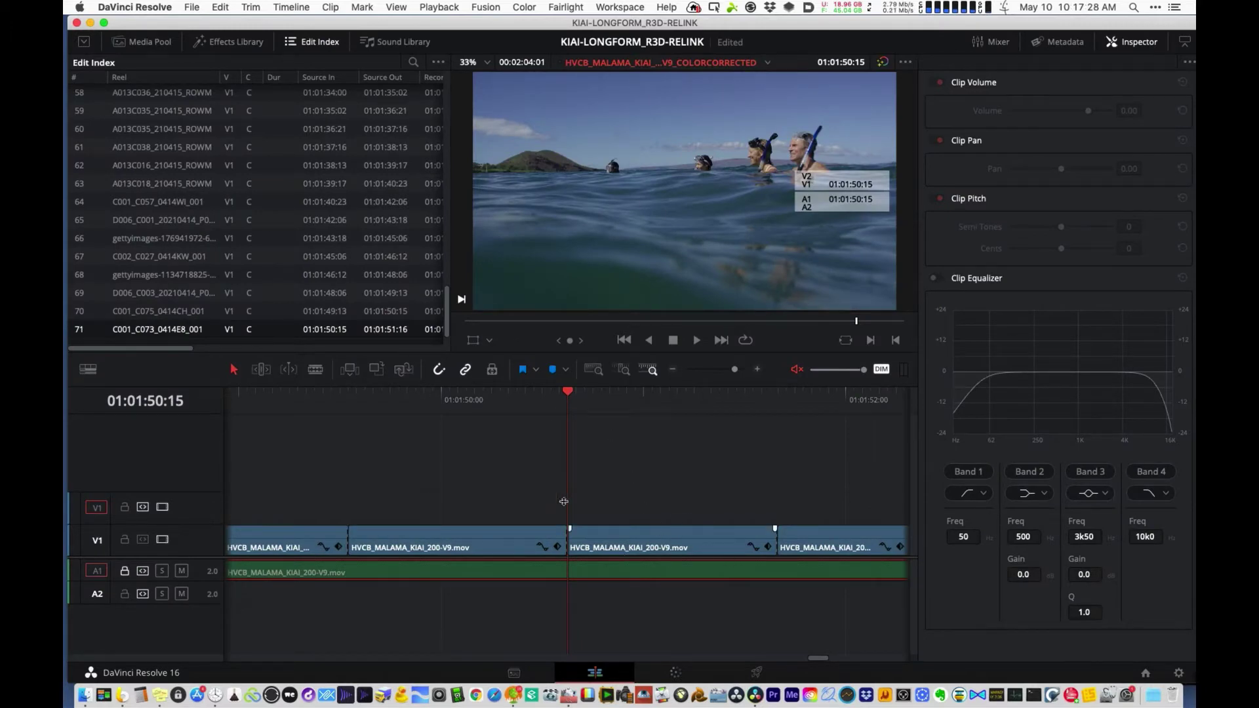
left_click(676, 673)
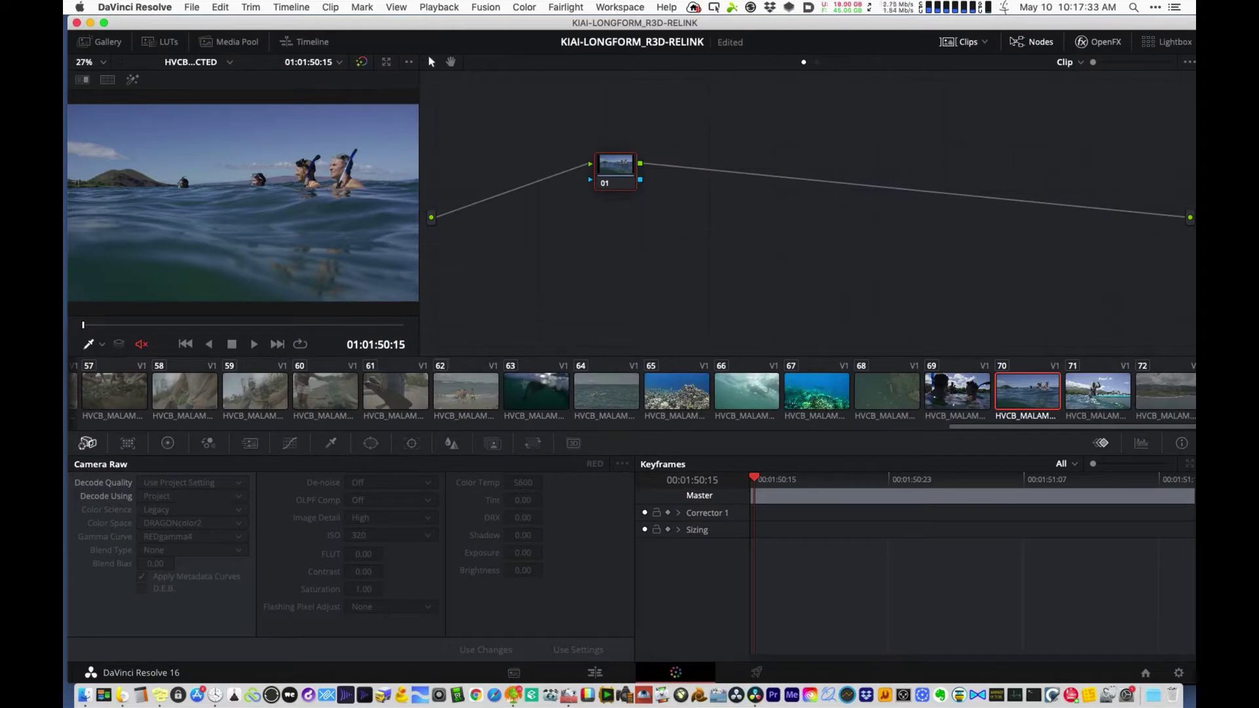
left_click_drag(399, 27, 393, 26)
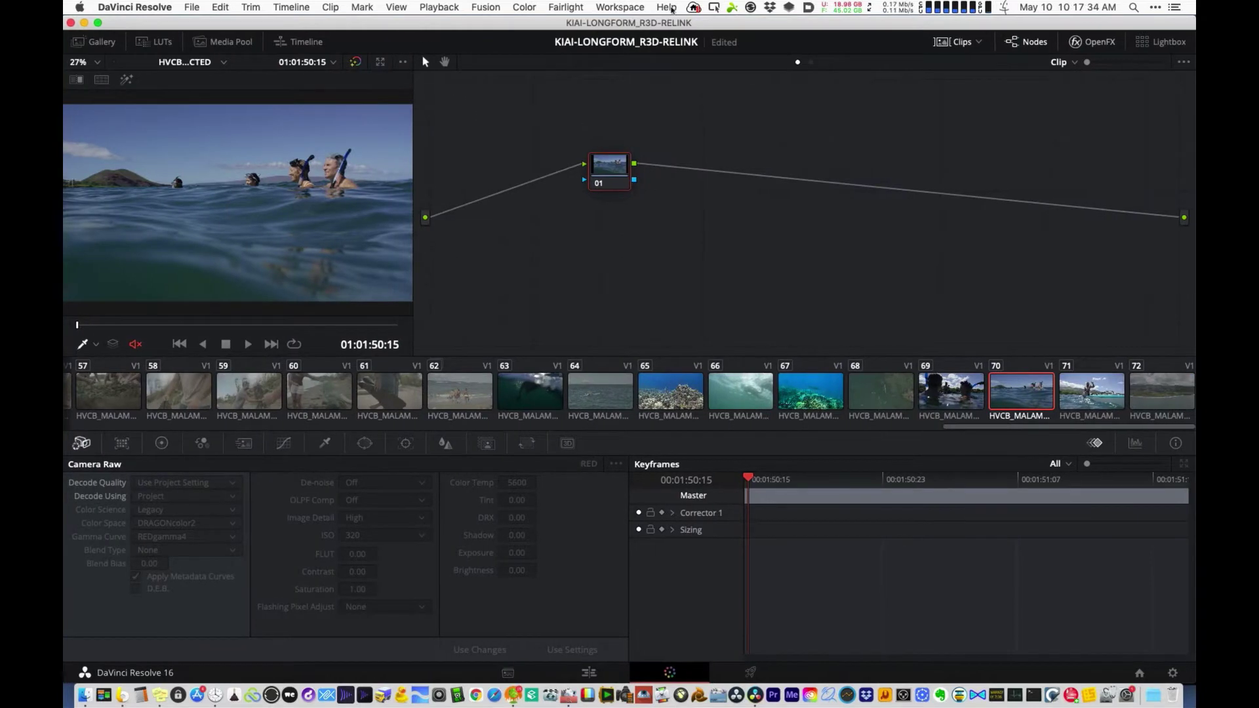
left_click(1156, 44)
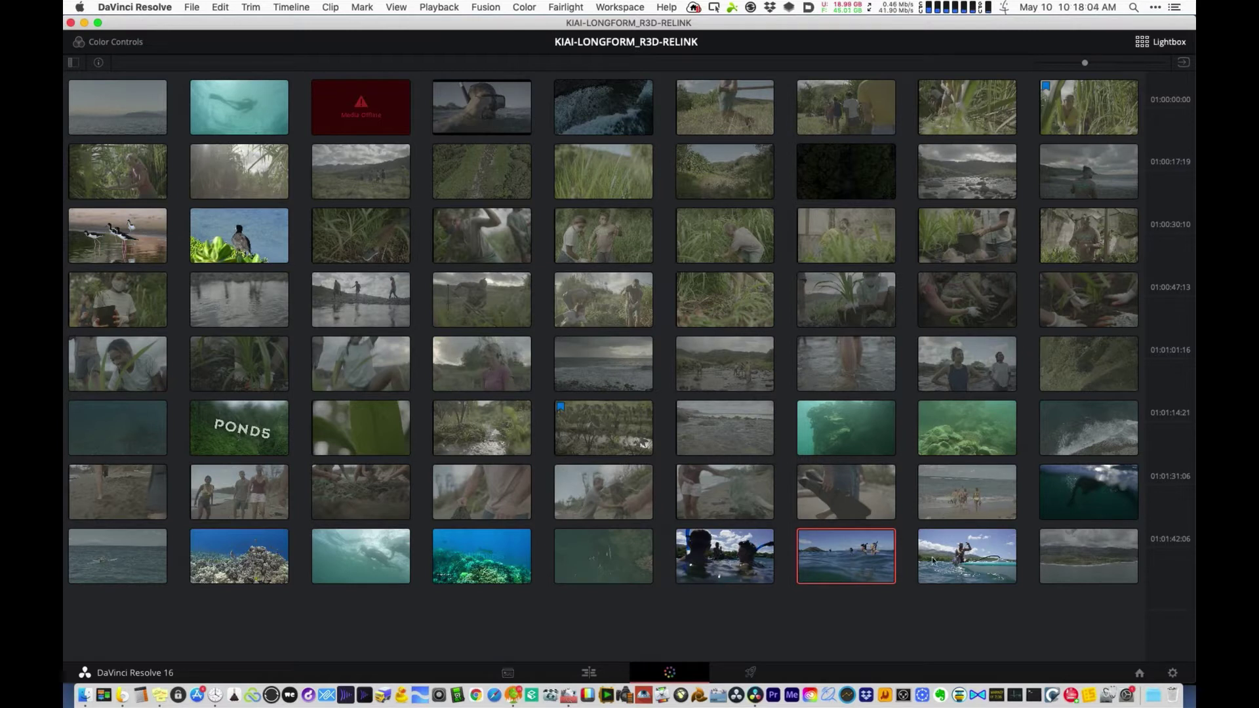
key("Up")
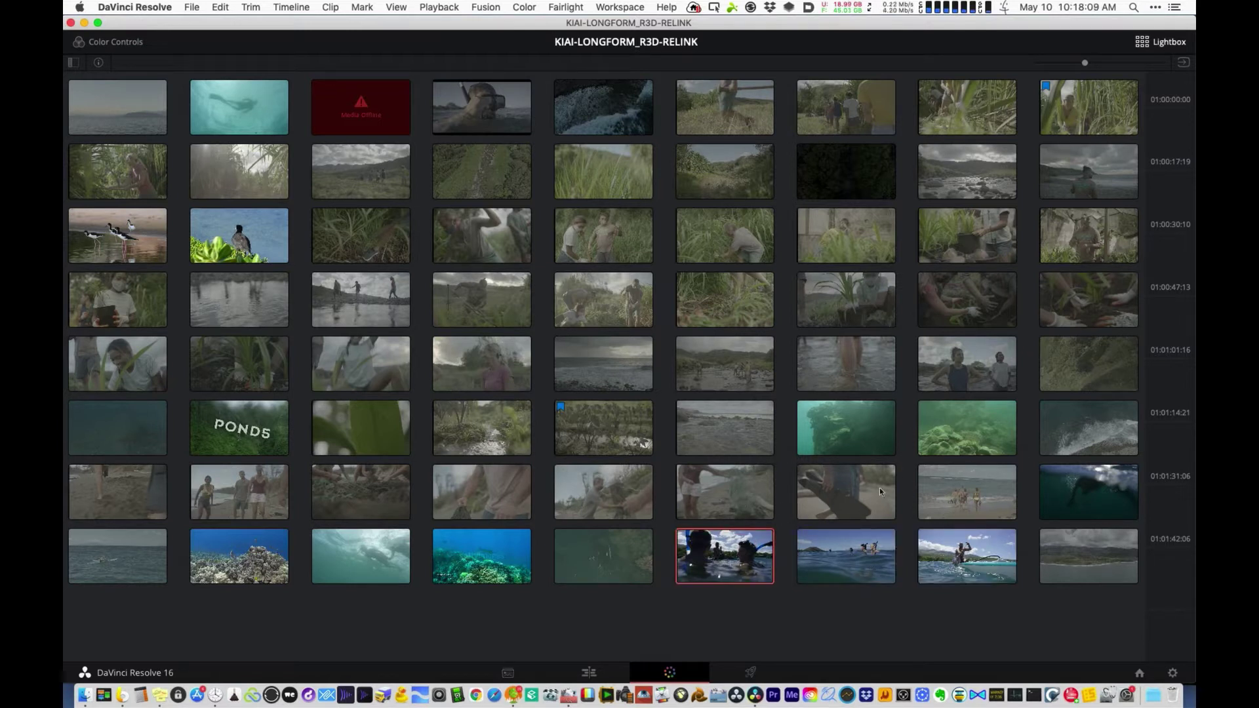
Step: Close Lightbox and show a full-height Edit Index on the Edit page with a widened Reel column
left_click(1168, 41)
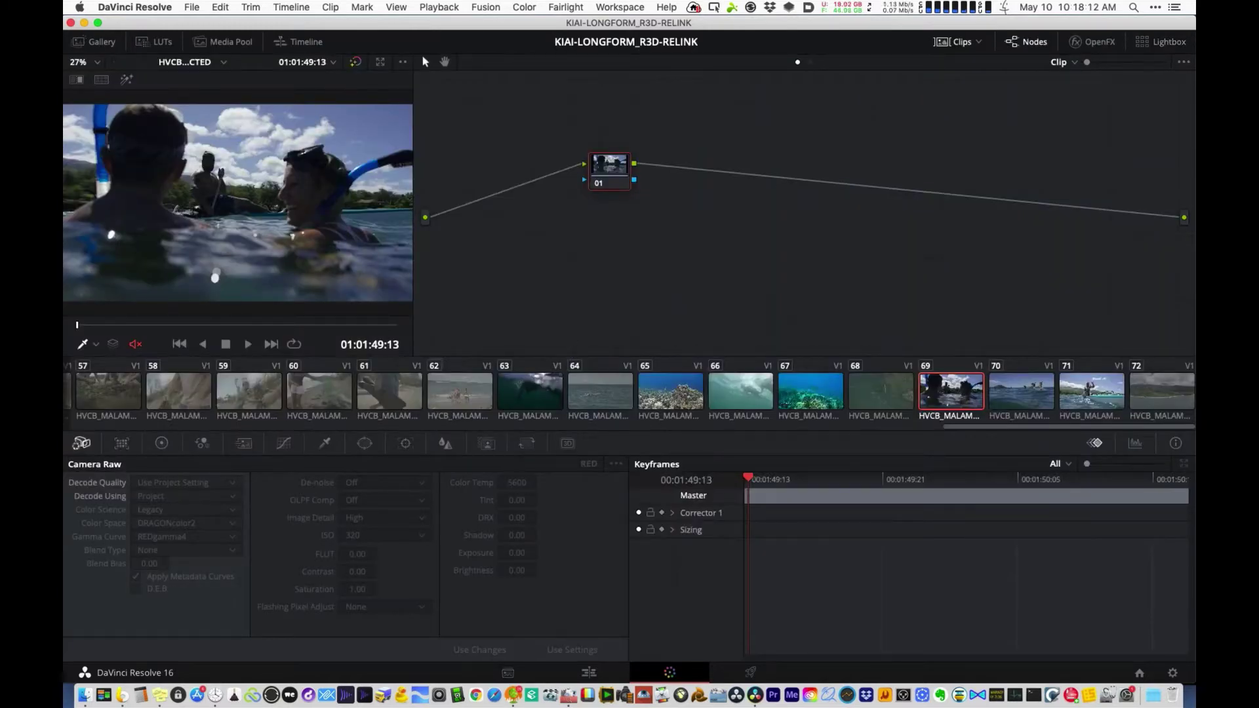
left_click(588, 672)
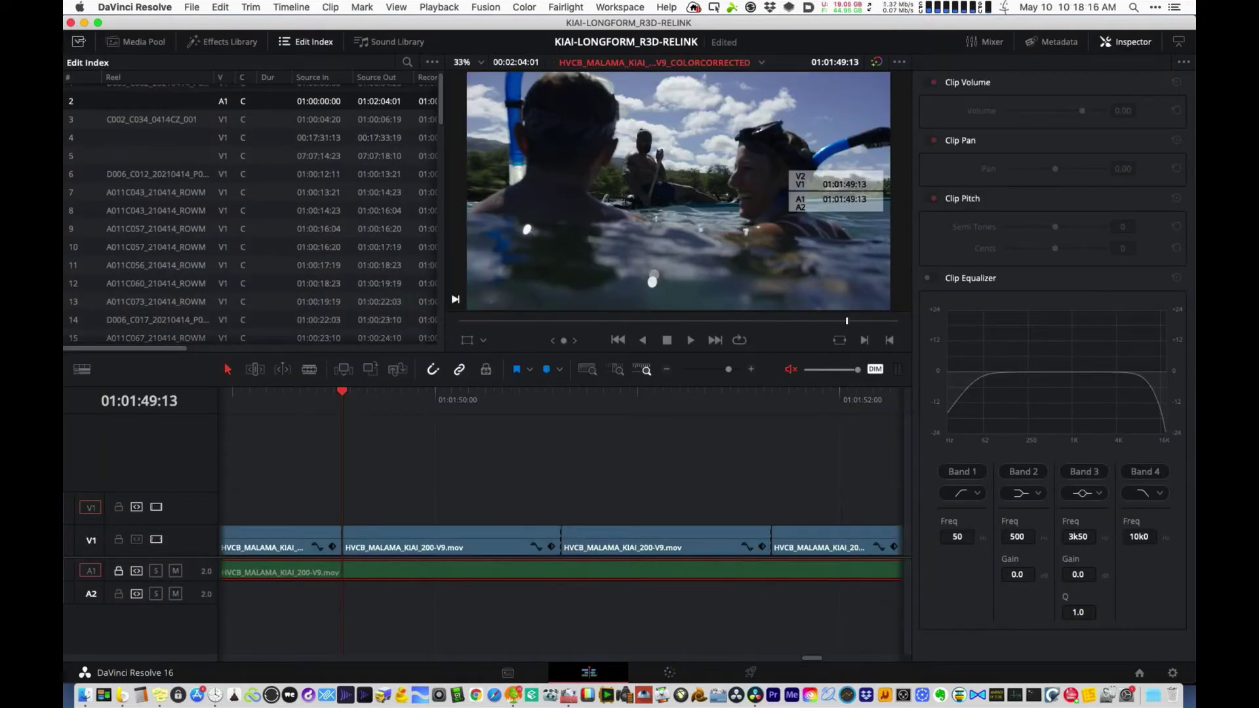
left_click(79, 42)
left_click_drag(214, 77, 257, 77)
Step: Hide the Inspector, zoom the timeline out and park the playhead on event 5 at 01:00:09:00
key("ctrl+9")
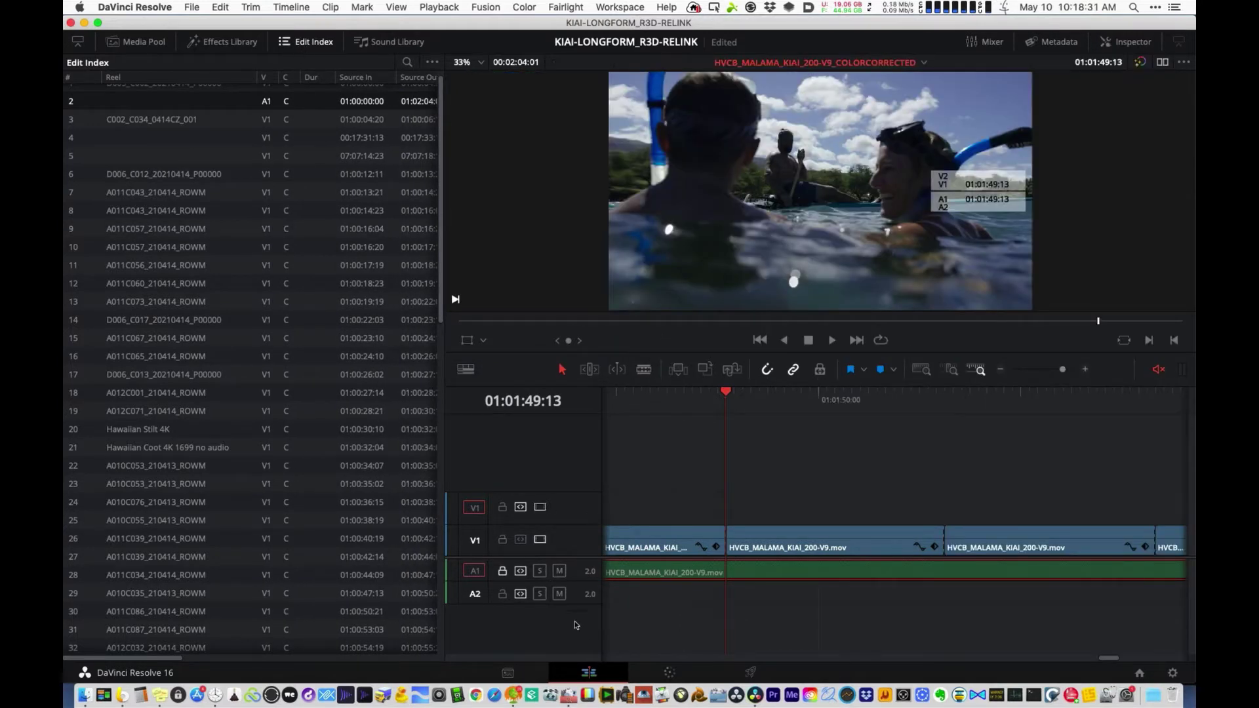
left_click(328, 191)
left_click(723, 406)
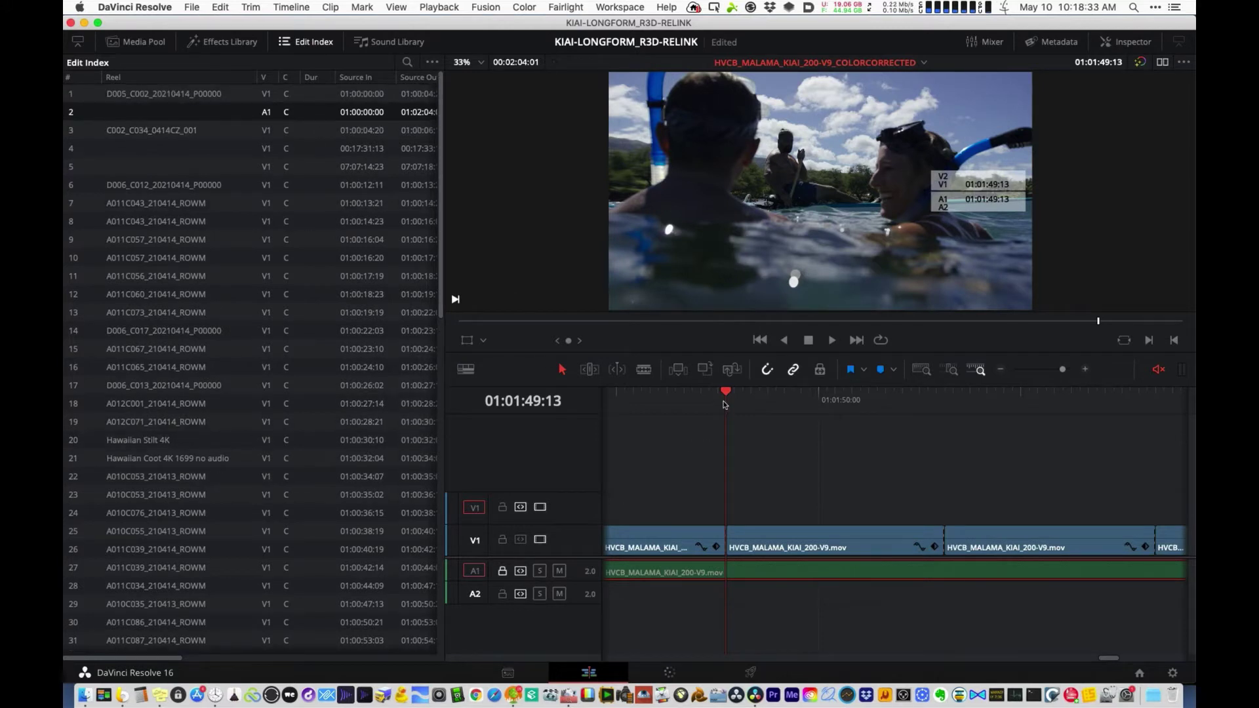
key("shift+z")
left_click(630, 401)
left_click(639, 403)
key("shift+z")
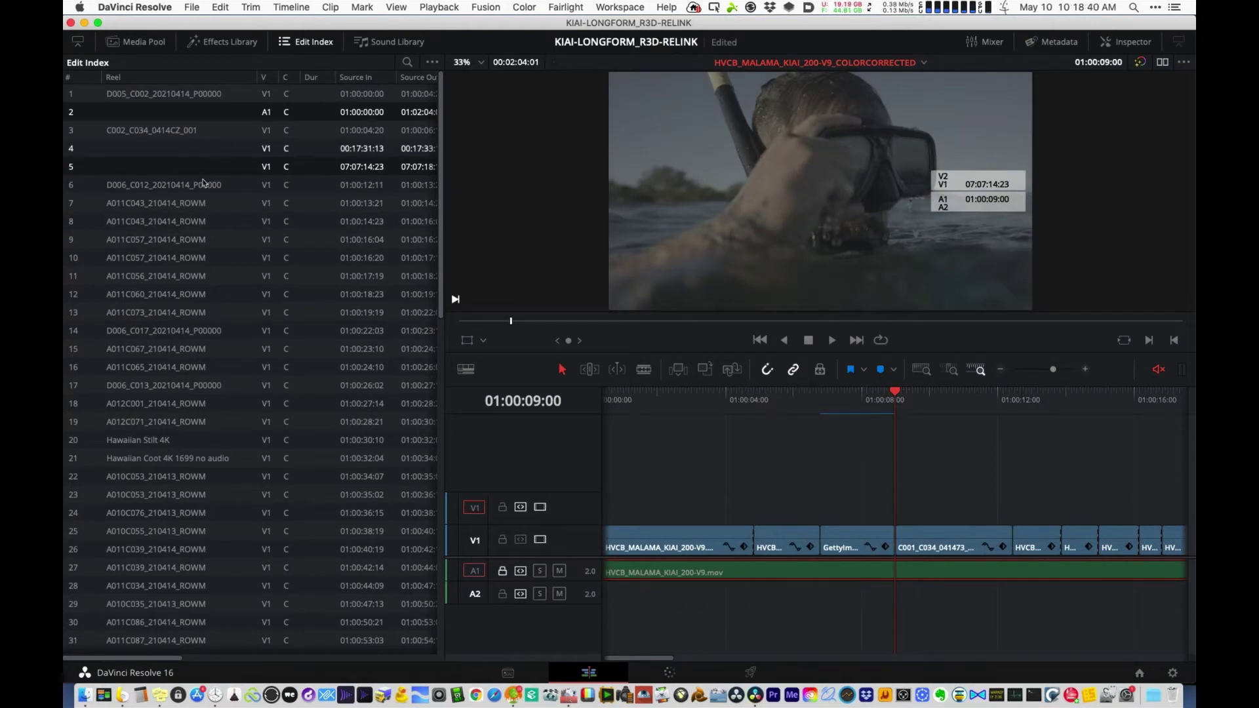
scroll(203, 185, "down", 3)
scroll(209, 131, "up", 3)
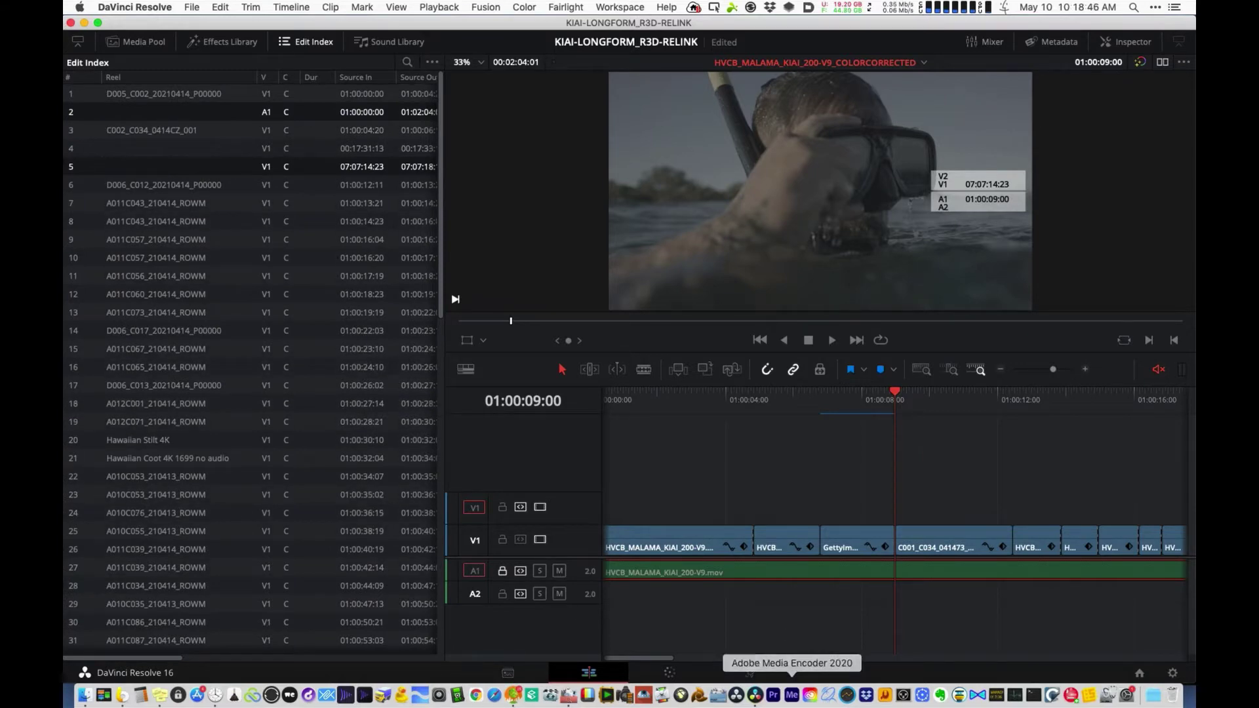
Step: Open HVCB_MALAMA_KIAI_200-V9.edl in Sublime Text beside Resolve and select event 005's clip name C001_C034_041473_001.R3D
left_click(86, 696)
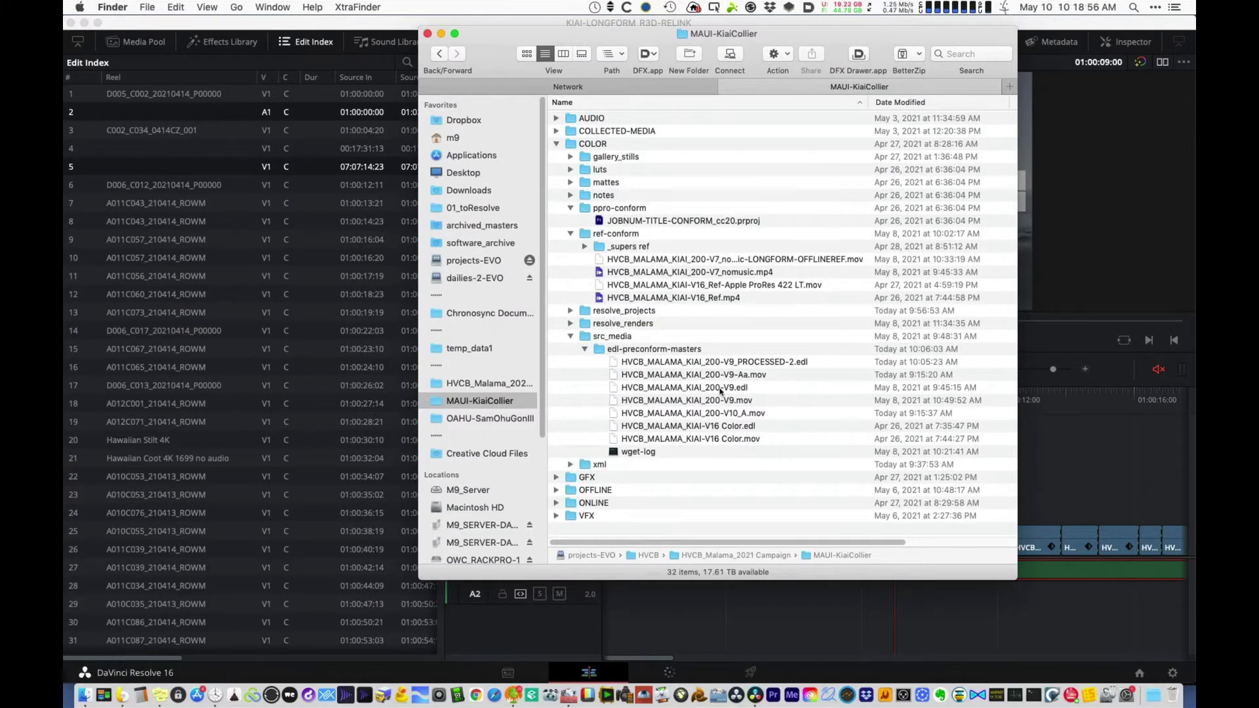
double_click(720, 388)
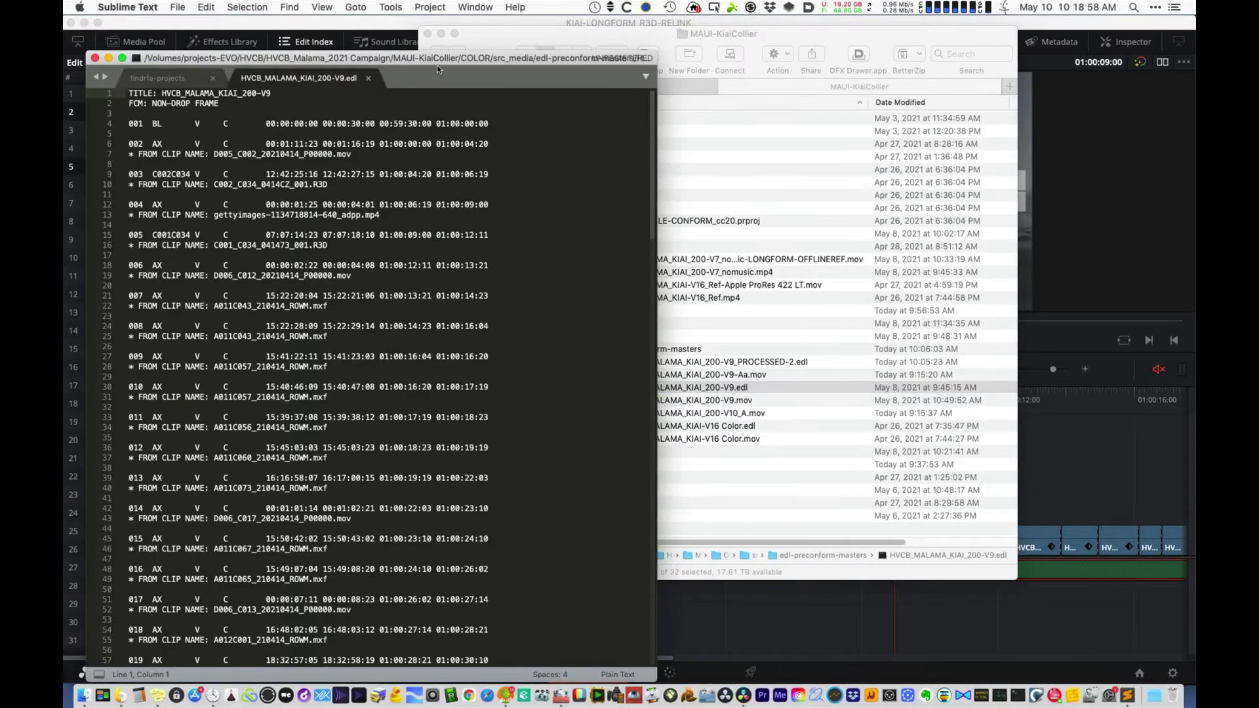
left_click_drag(440, 58, 869, 11)
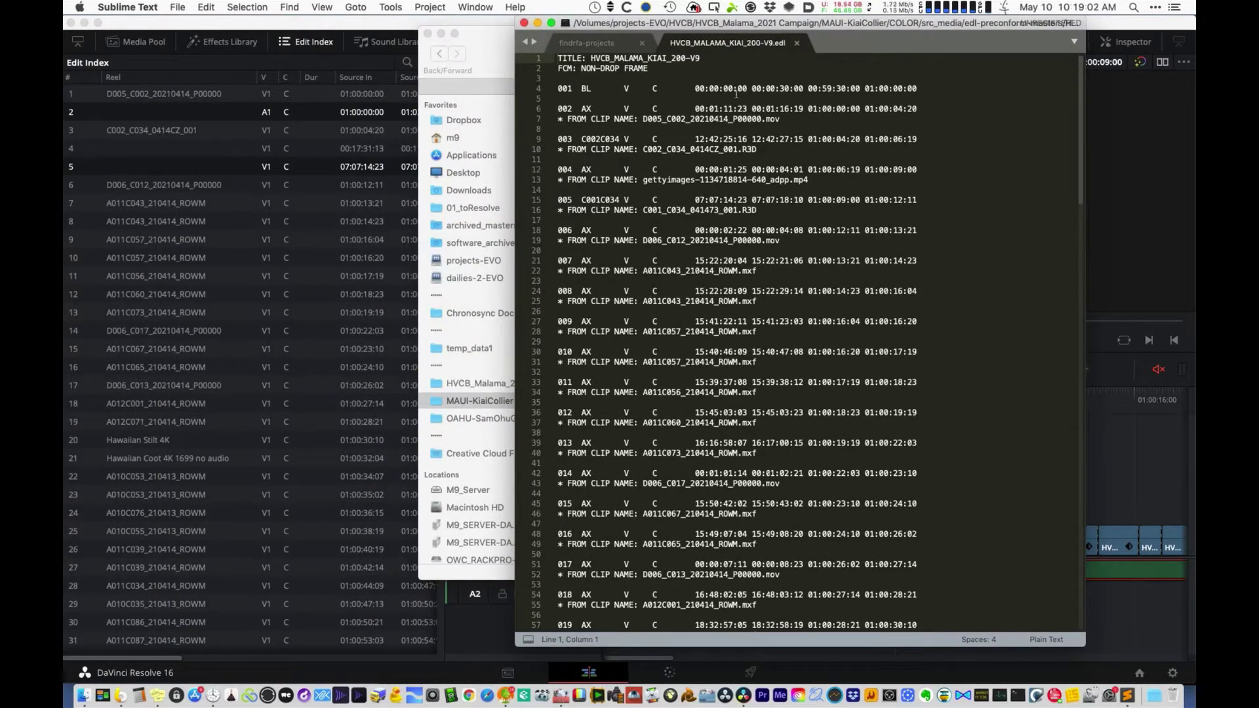
scroll(698, 392, "down", 1)
scroll(681, 385, "up", 1)
left_click_drag(644, 210, 748, 210)
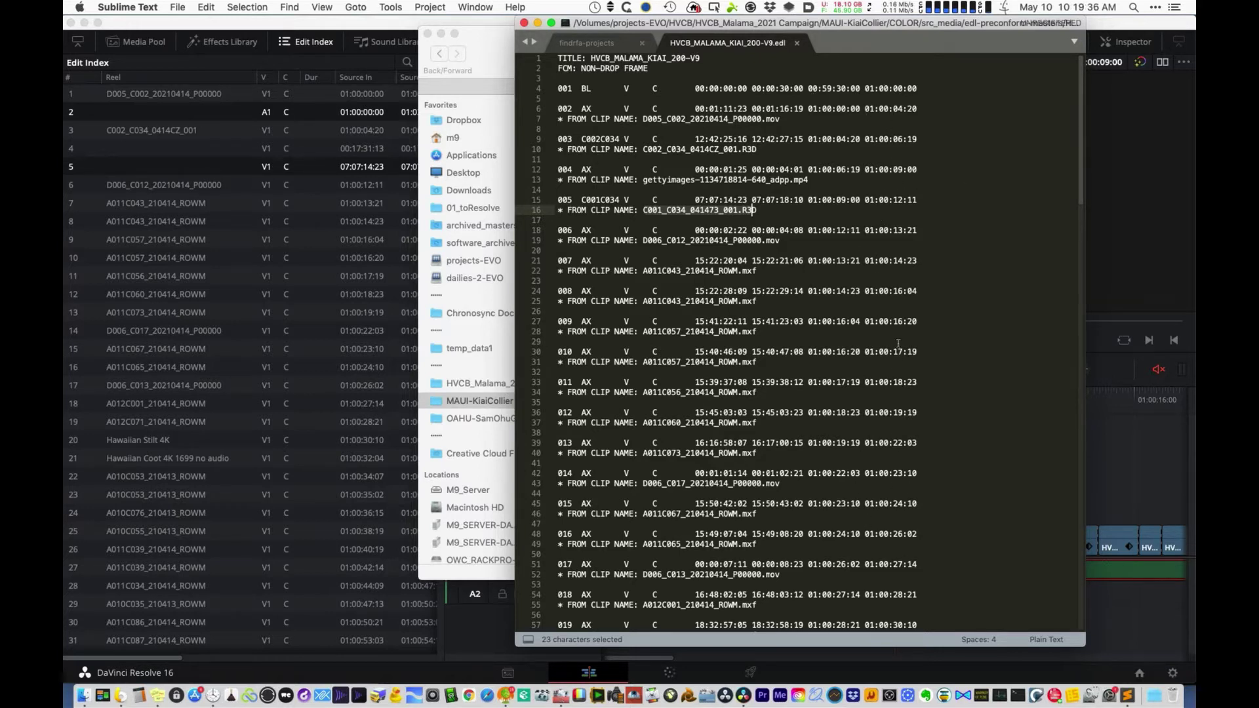
scroll(805, 318, "down", 2)
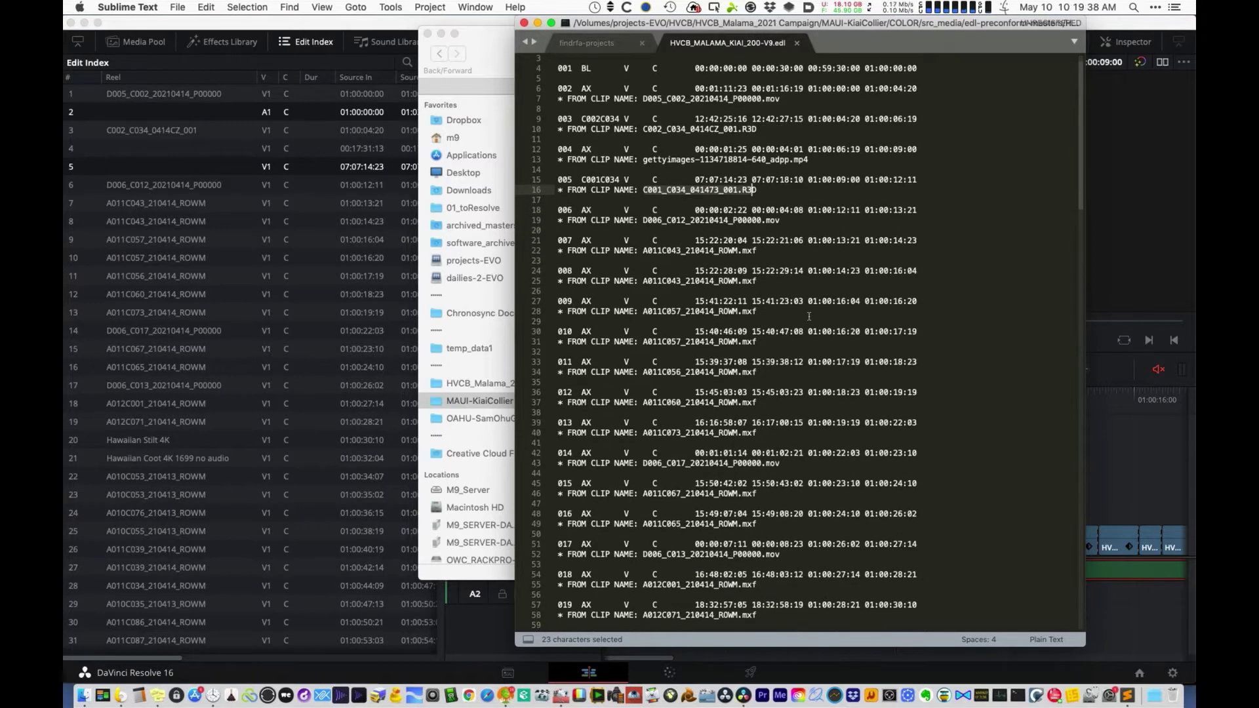
Step: Back in Resolve, jump through Edit Index events 4, 60 and 50
left_click(258, 154)
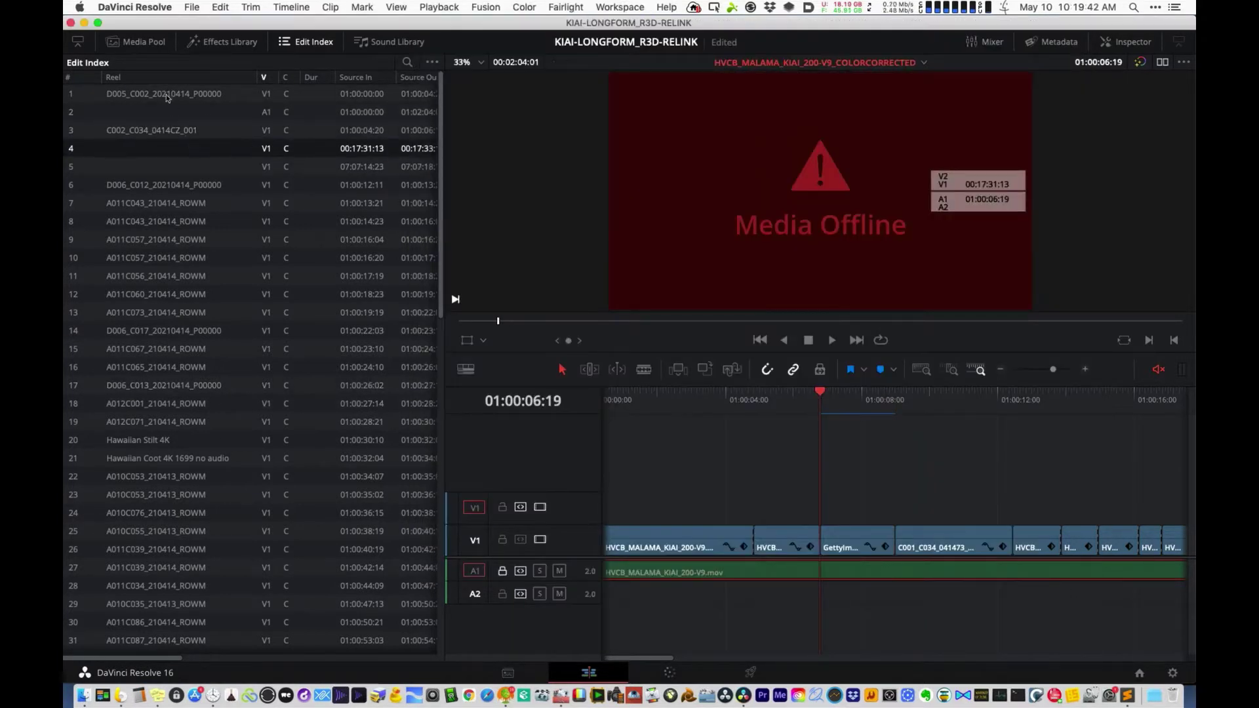
scroll(176, 512, "down", 7)
scroll(176, 512, "down", 3)
left_click(211, 433)
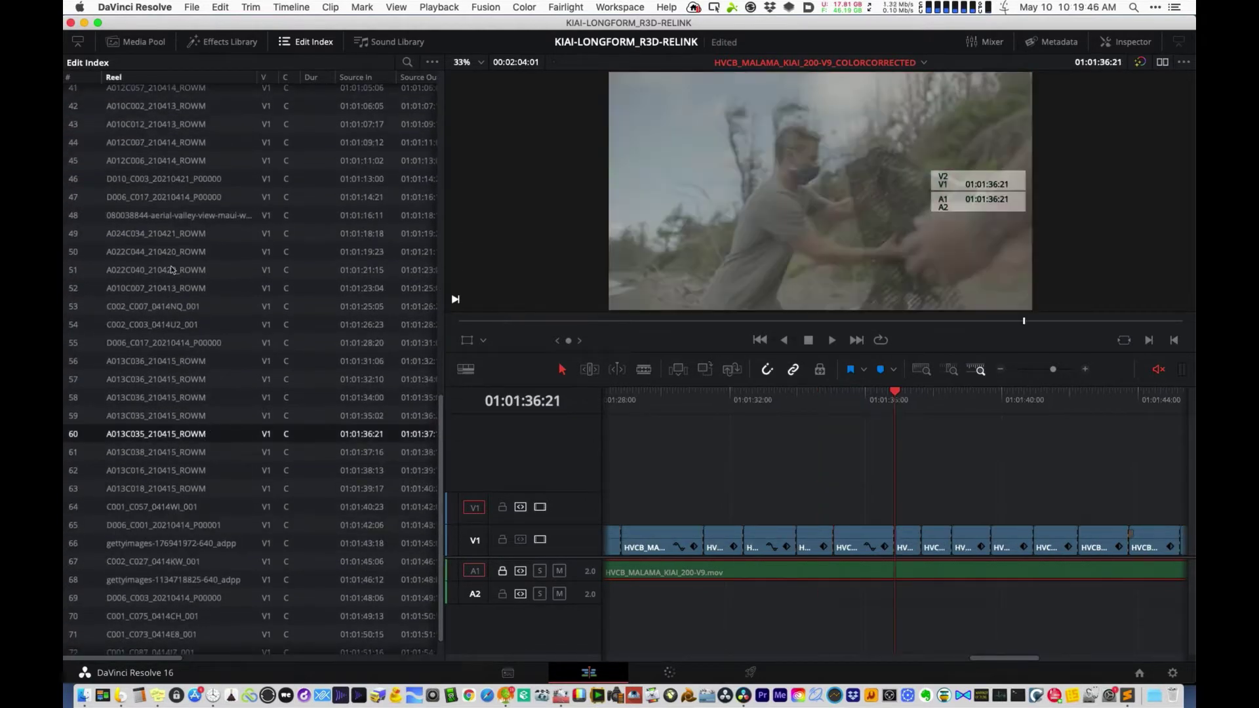
left_click(168, 250)
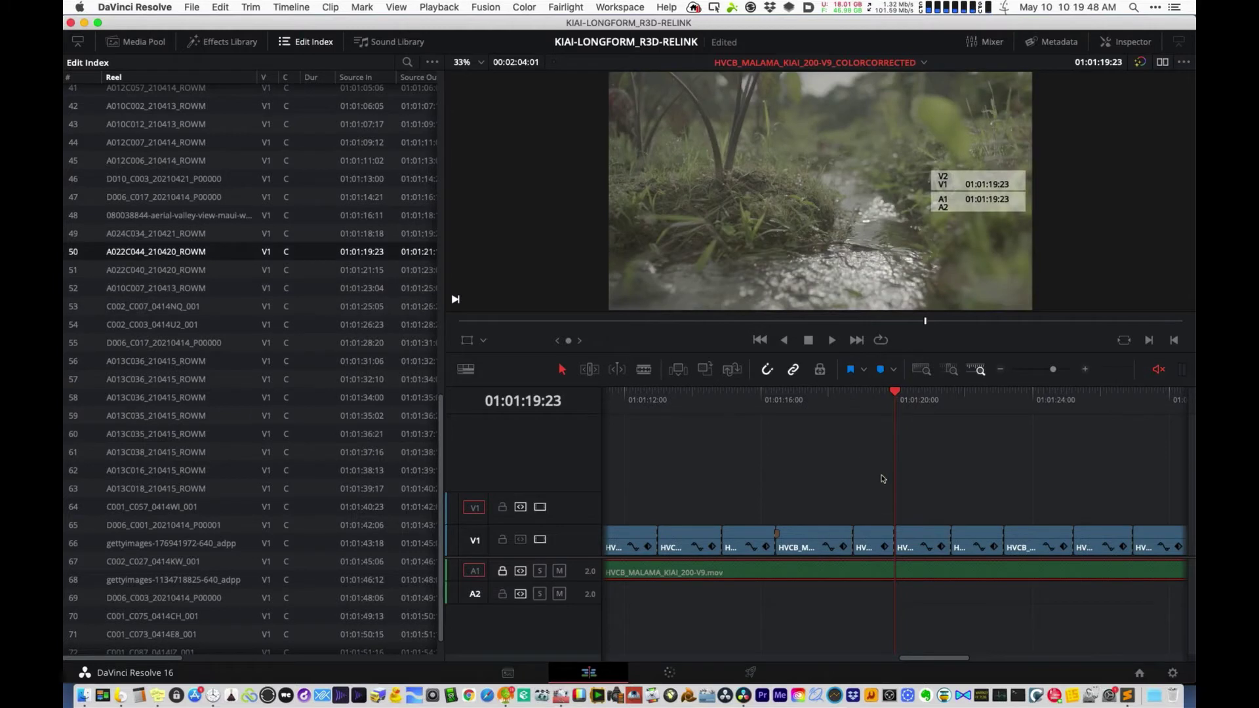
scroll(882, 480, "up", 5)
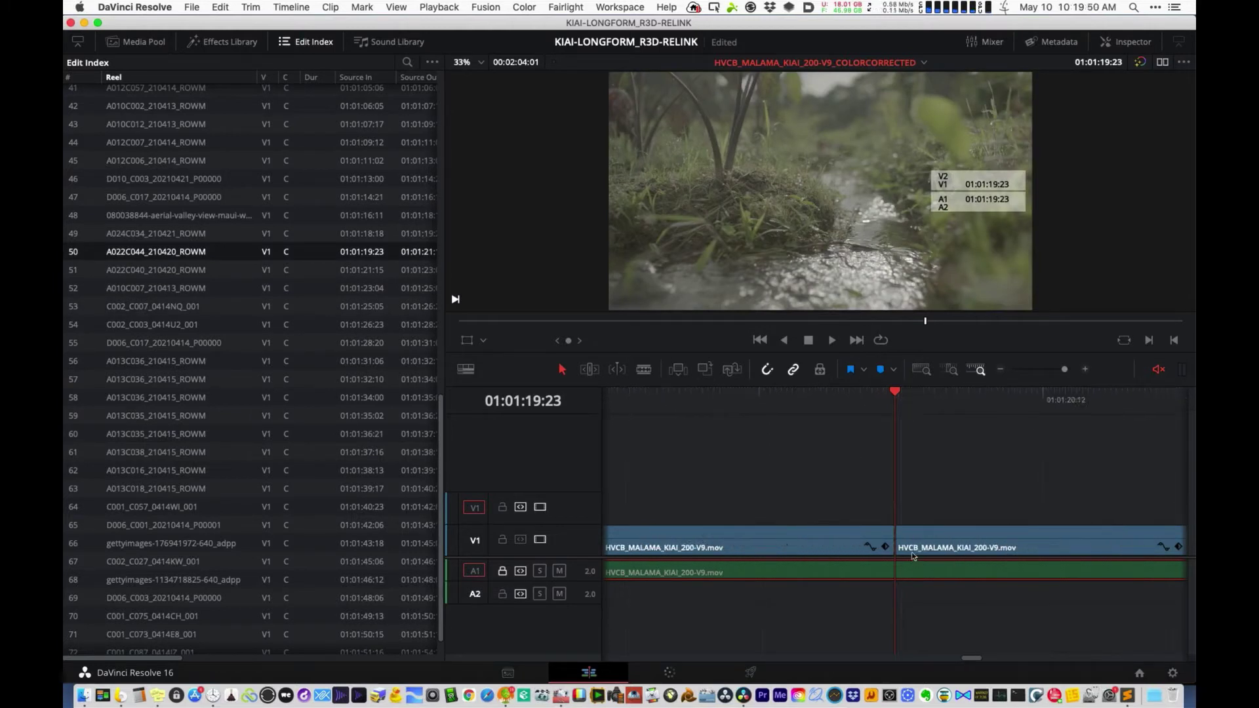
scroll(912, 555, "down", 1)
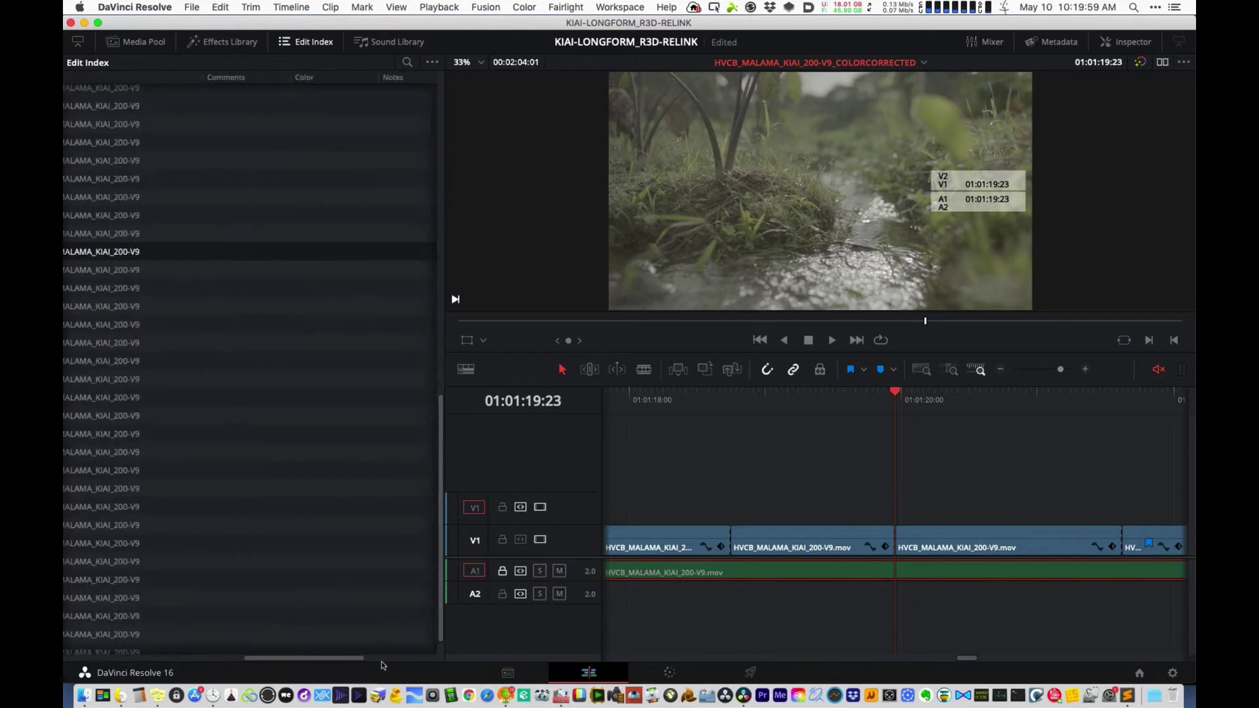
Step: Fit the whole edit with Shift+Z and select the C001 clips at events 70–72
key("shift+z")
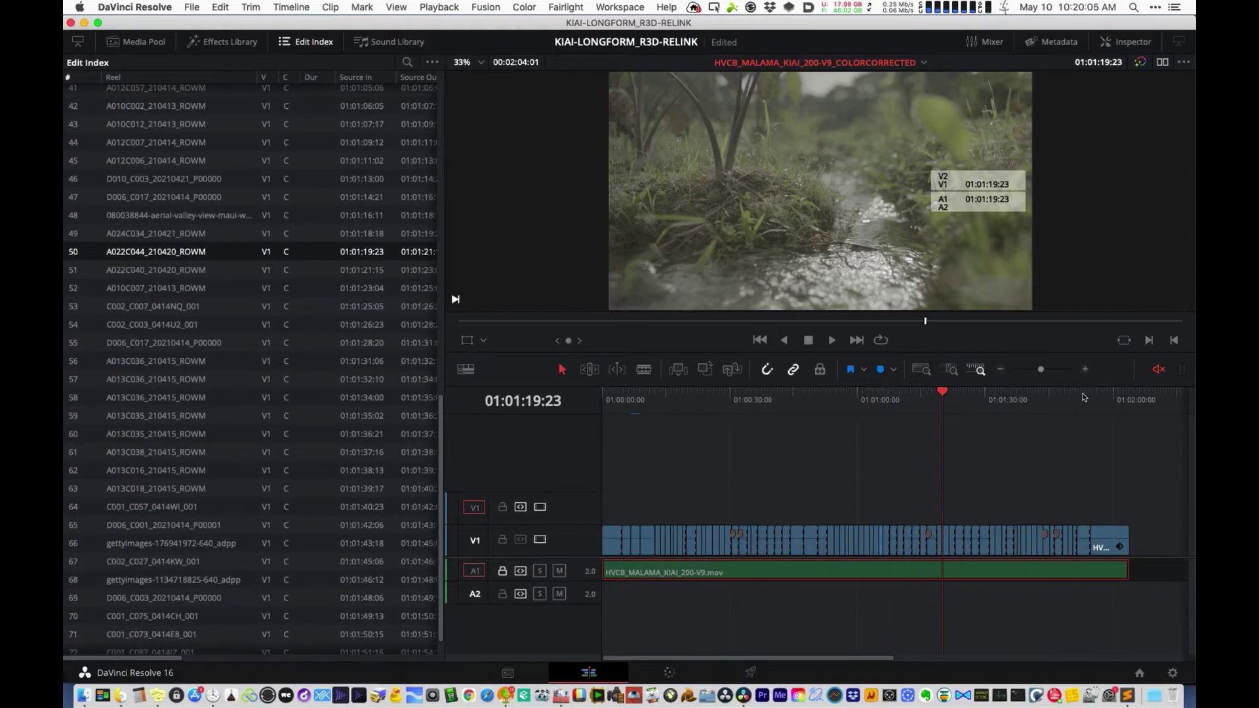
left_click(164, 651)
scroll(246, 574, "down", 1)
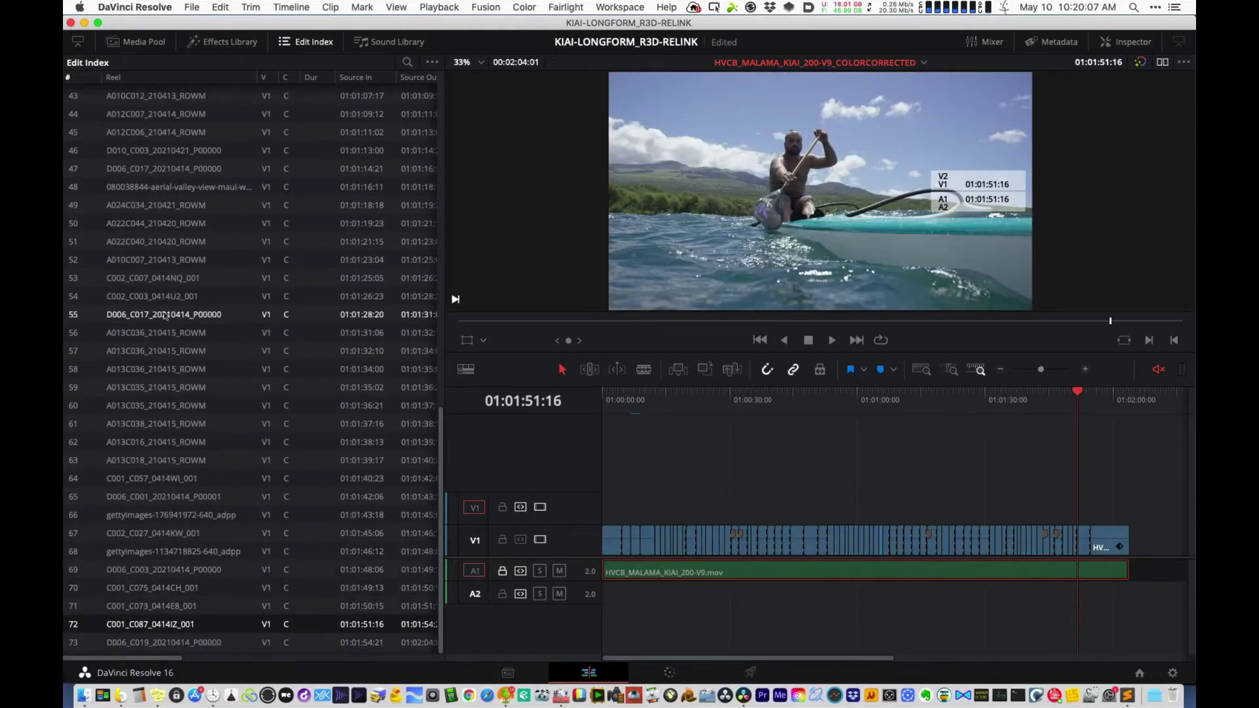
left_click(121, 590)
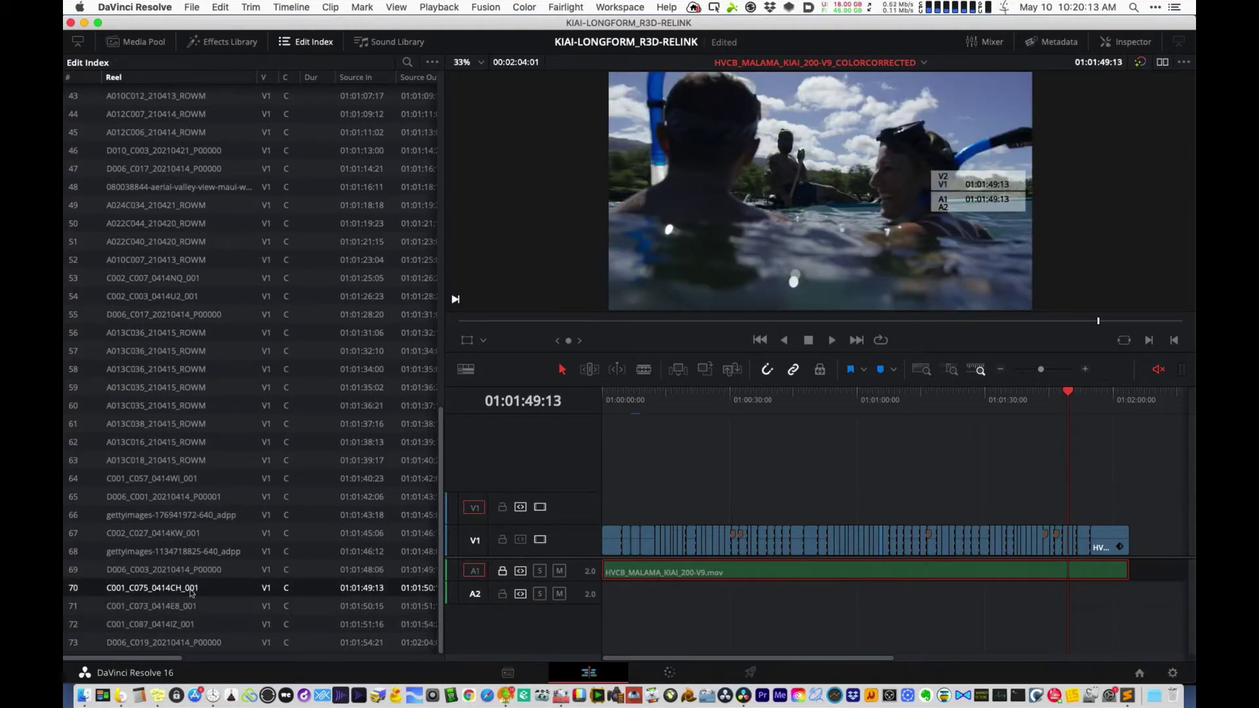
left_click(102, 424)
left_click(164, 437, "shift")
left_click(164, 587)
left_click(169, 623, "shift")
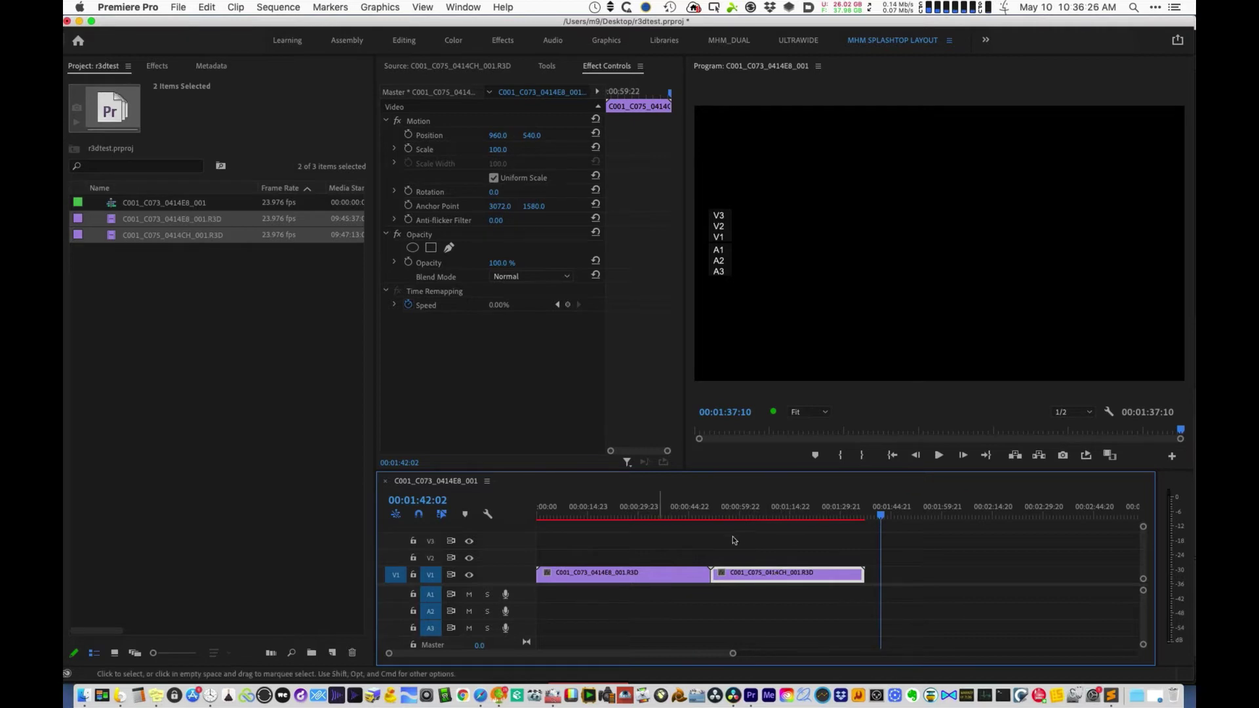
Step: In Premiere, scrub between the two R3D clips, ending on the kayak frame at 00:01:07:18
left_click(799, 510)
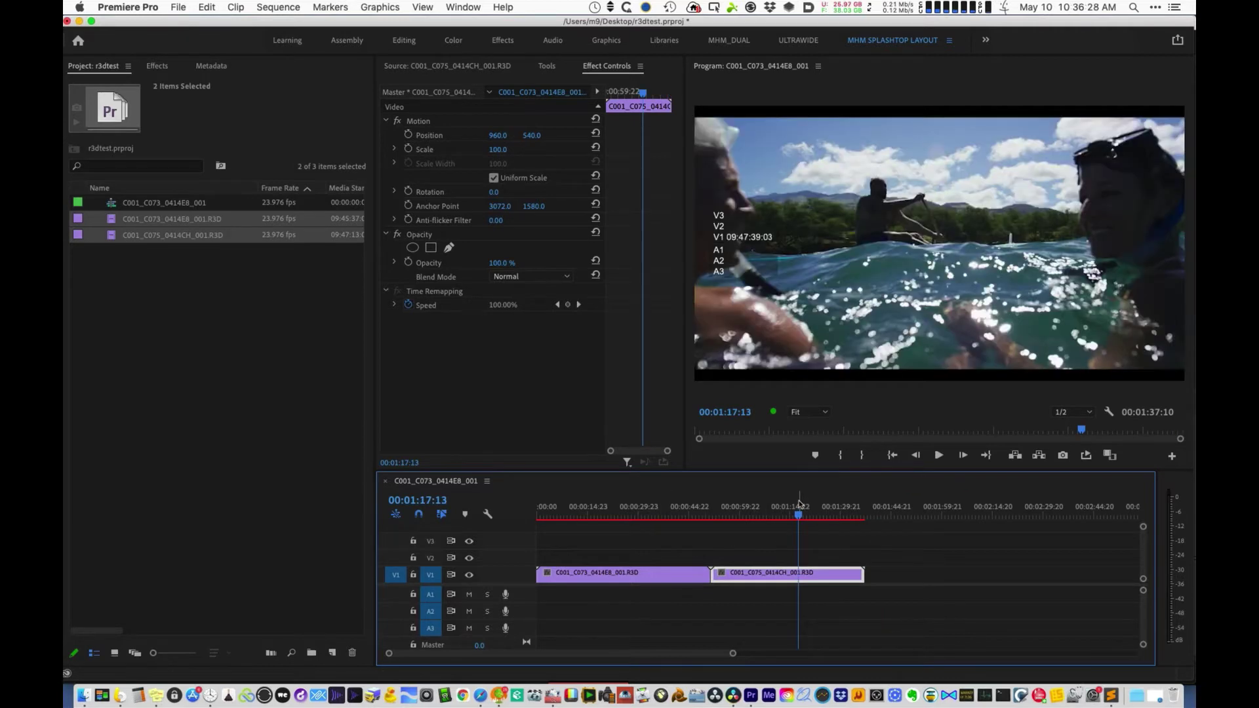
left_click(634, 515)
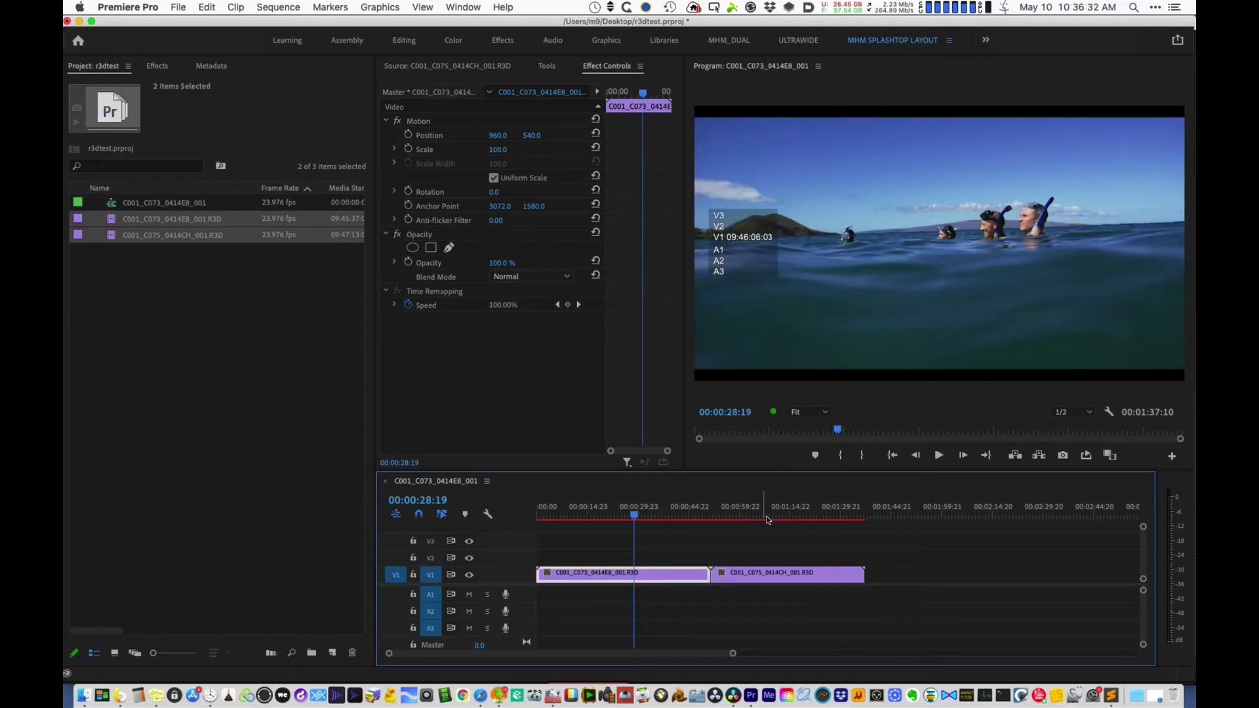
left_click(765, 516)
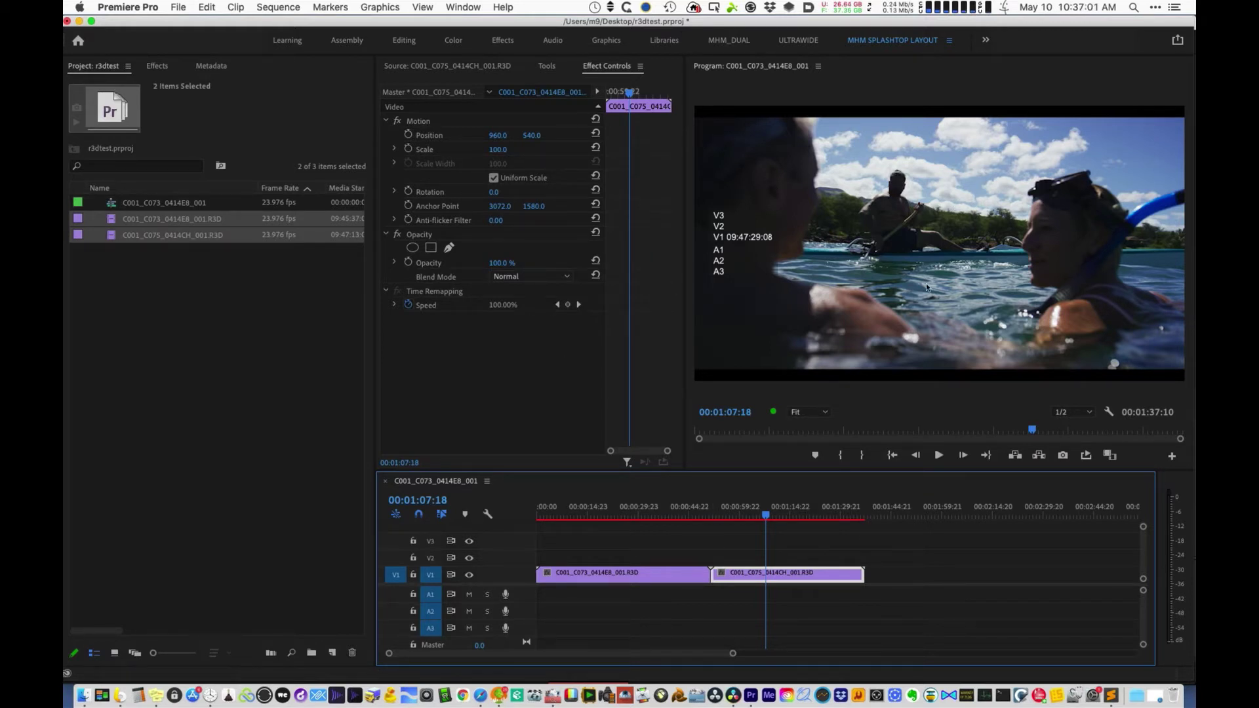
left_click(666, 517)
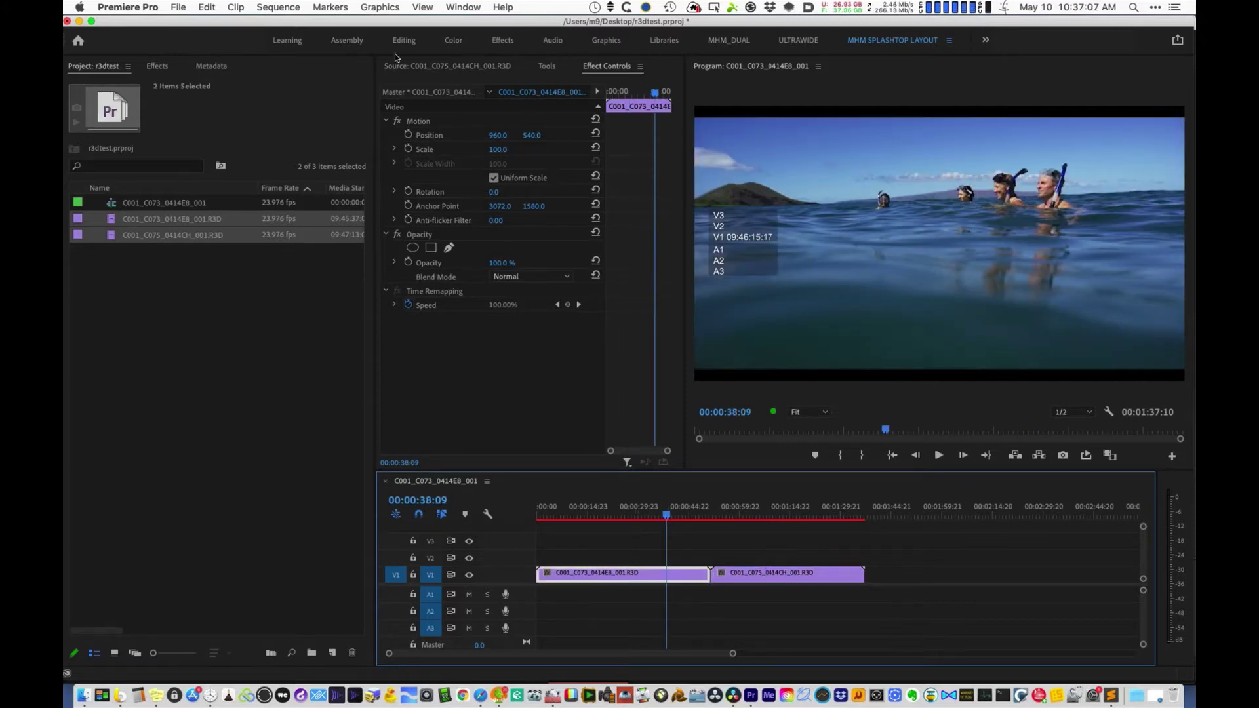
left_click(758, 516)
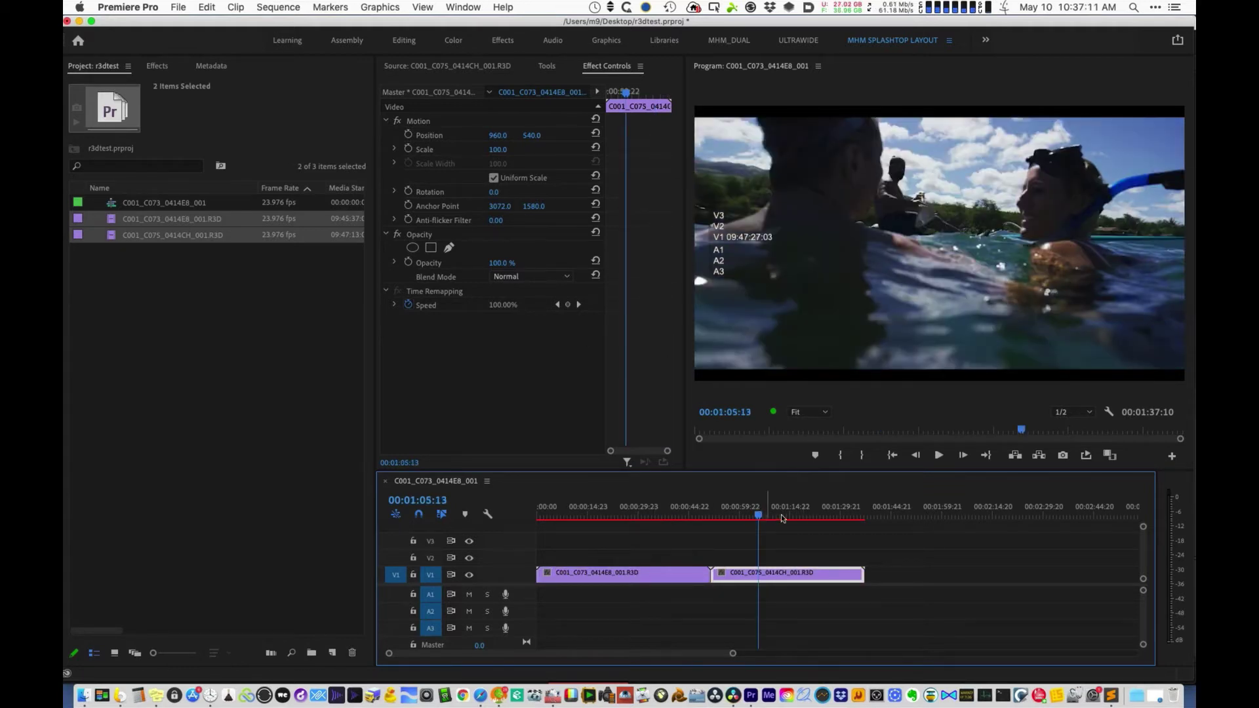
left_click(610, 517)
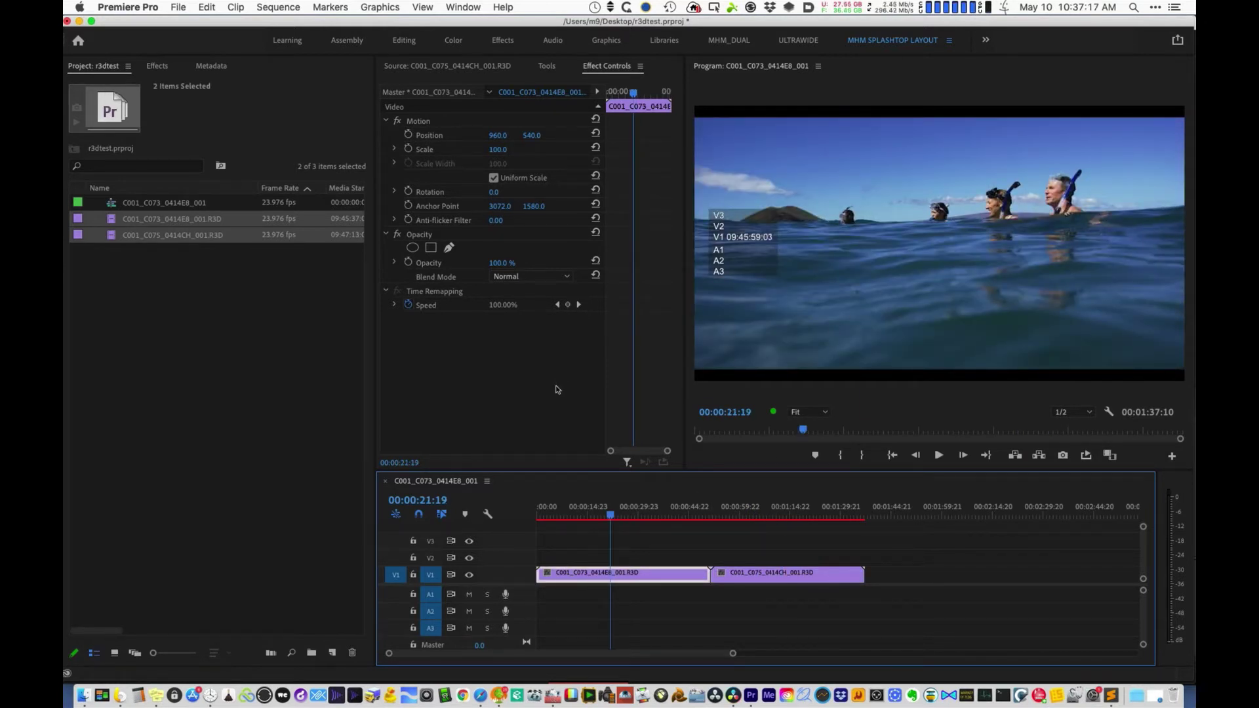
left_click(767, 515)
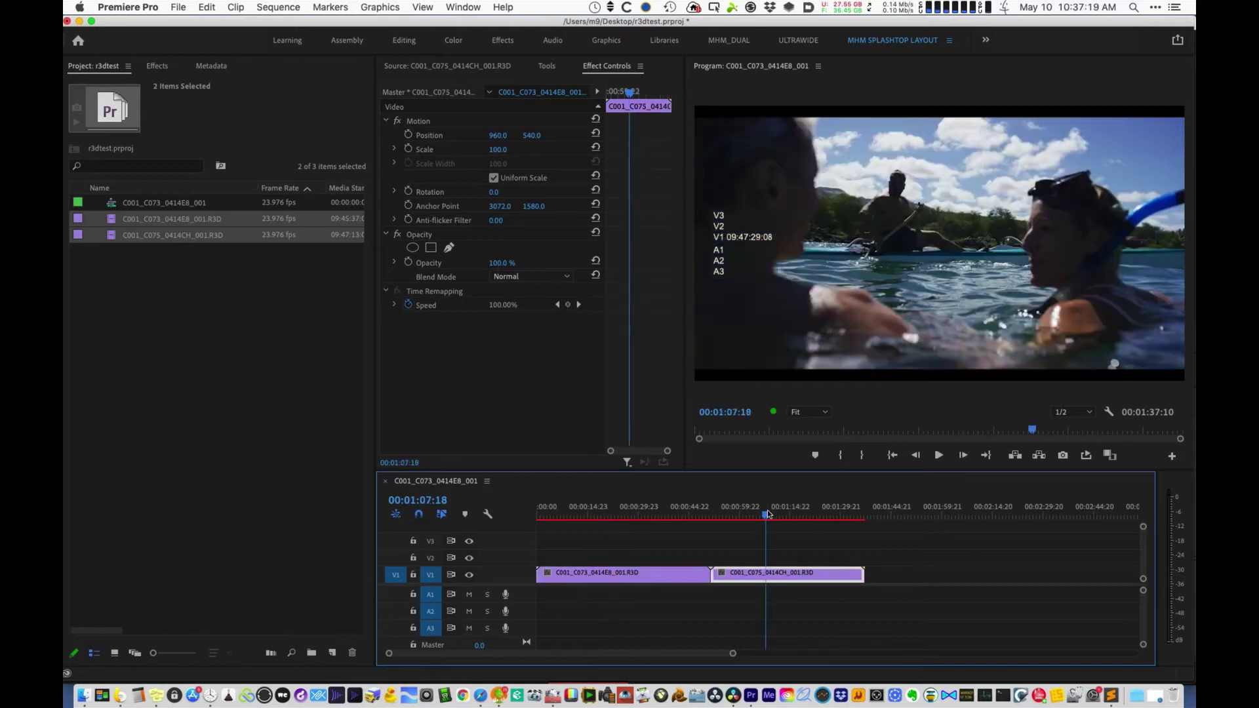
left_click(655, 523)
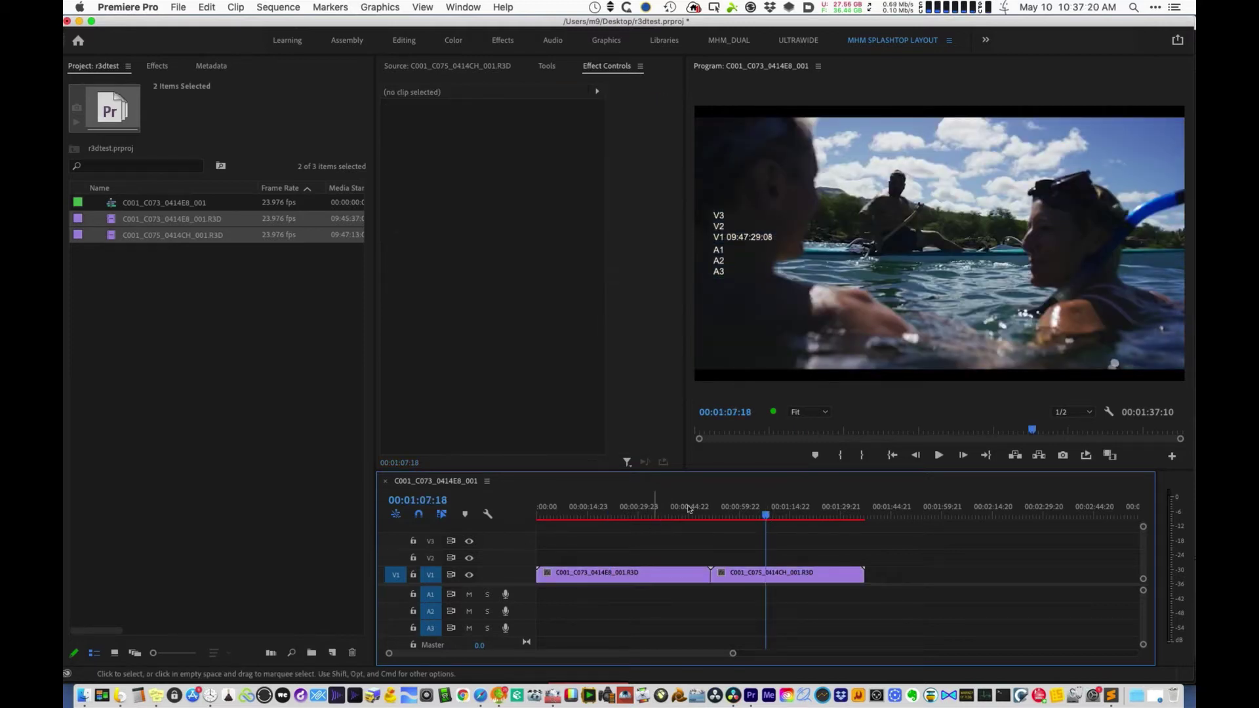
Step: Save the r3dtest project and park the playhead at 00:01:12:13 on the C075 paddler shot
key("super+s")
left_click(634, 519)
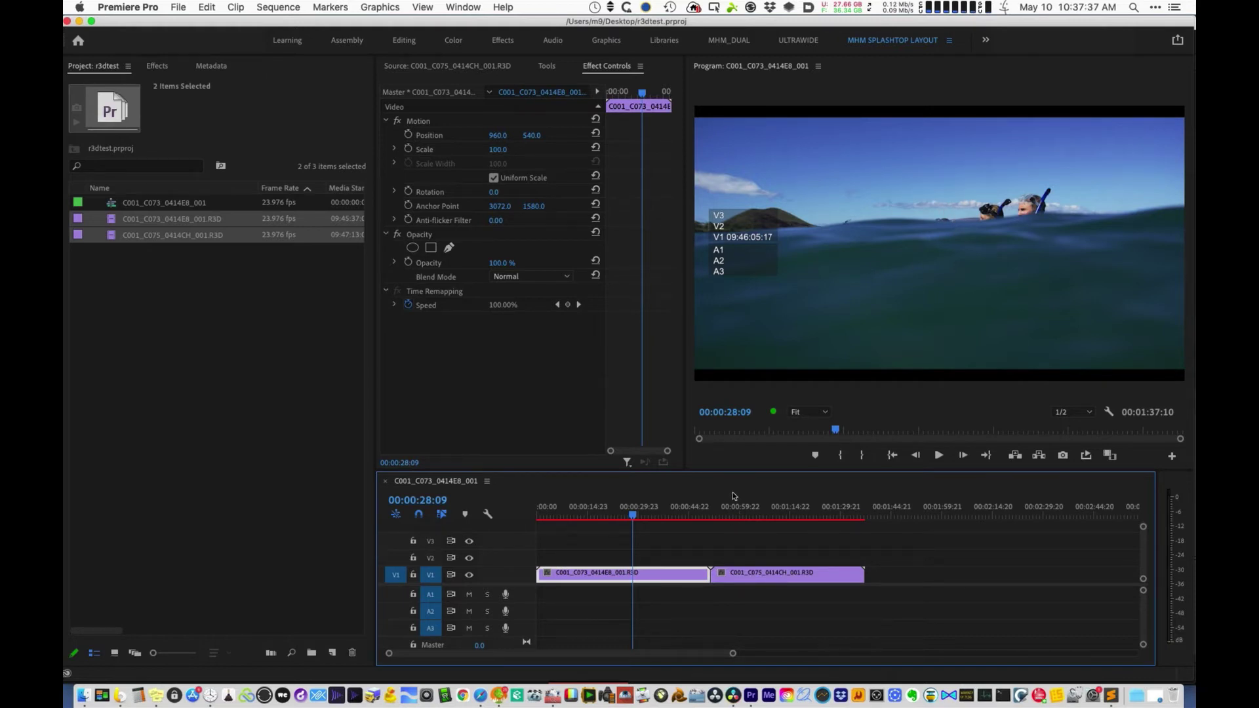
left_click(682, 513)
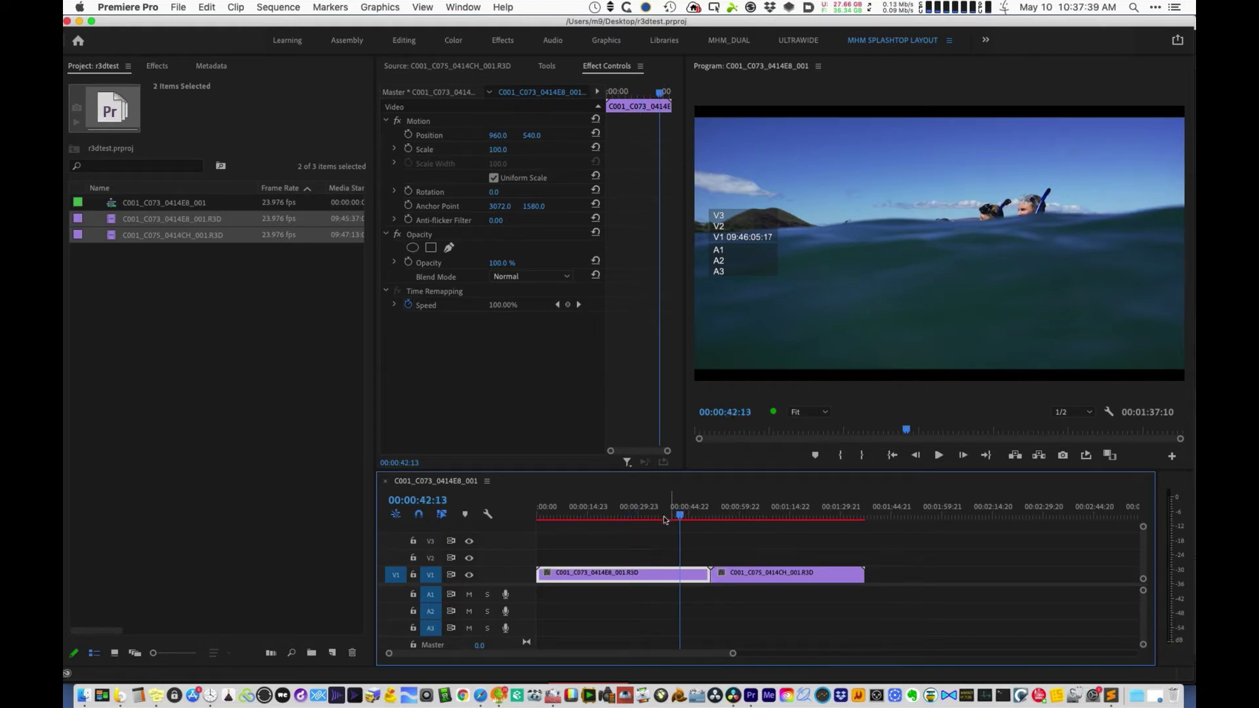
left_click(783, 514)
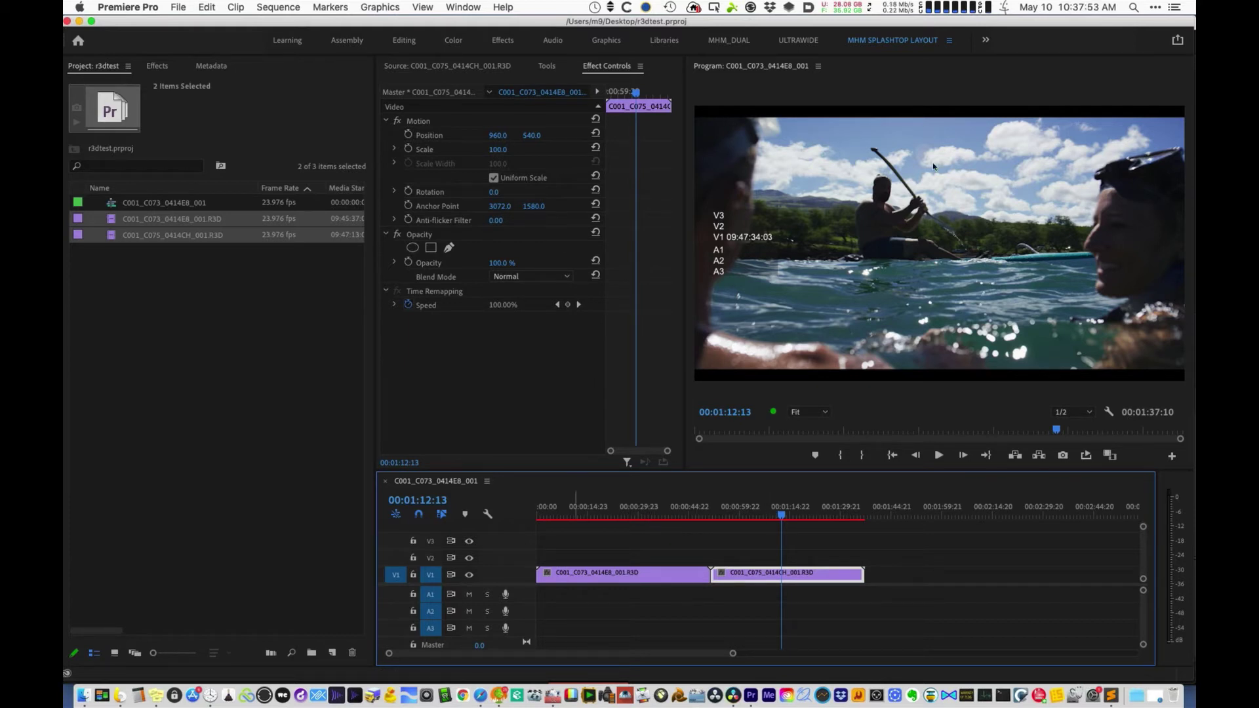
Step: Select both R3D master clips and show the C075 clip's settings in Effect Controls
left_click(296, 362)
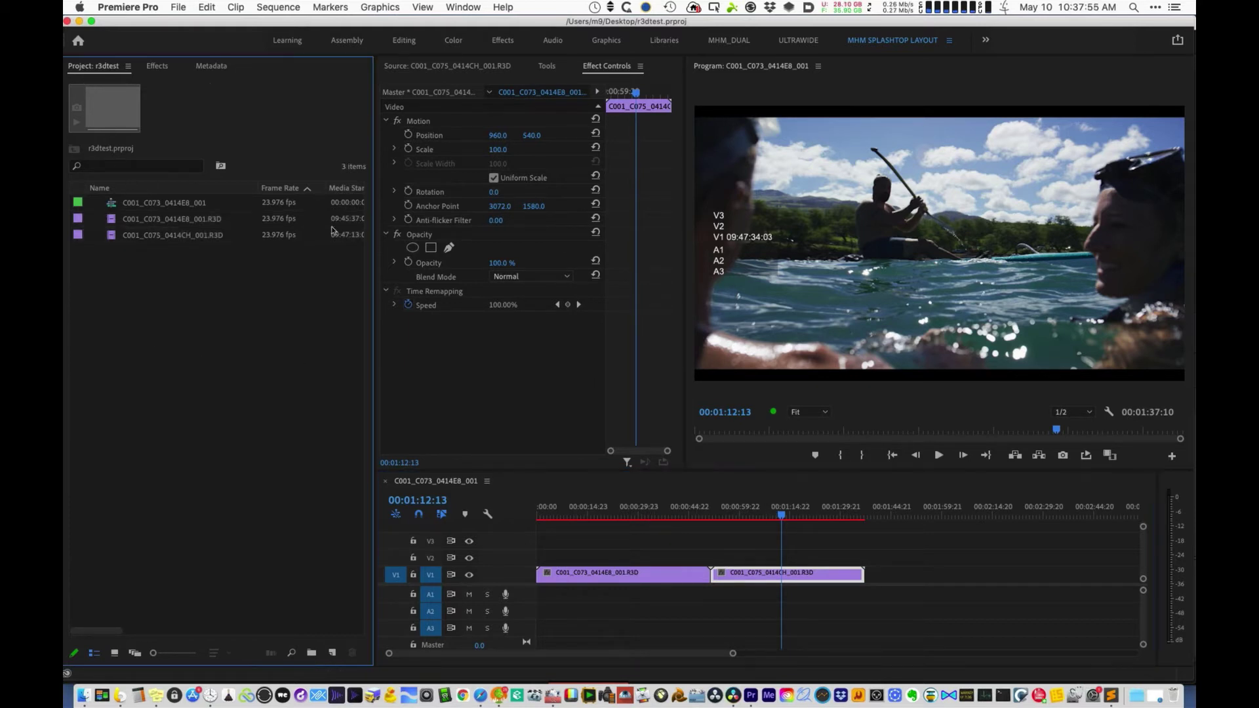
left_click(198, 219)
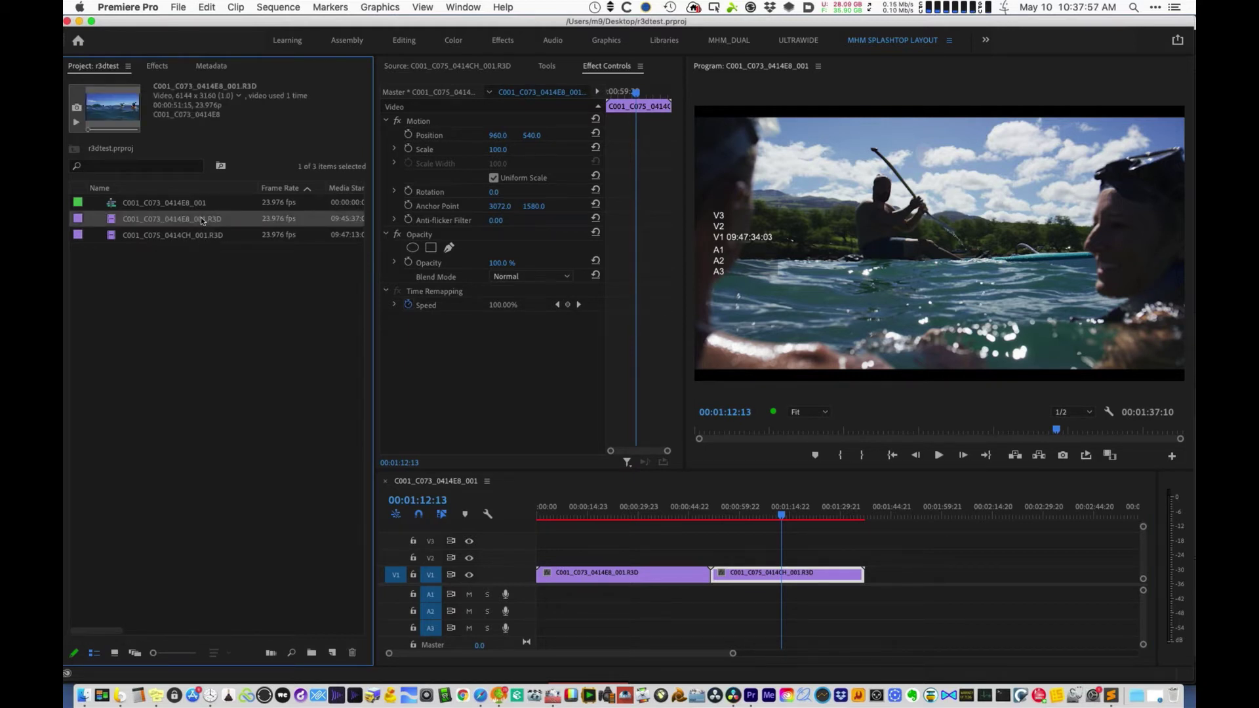
left_click(199, 237, "shift")
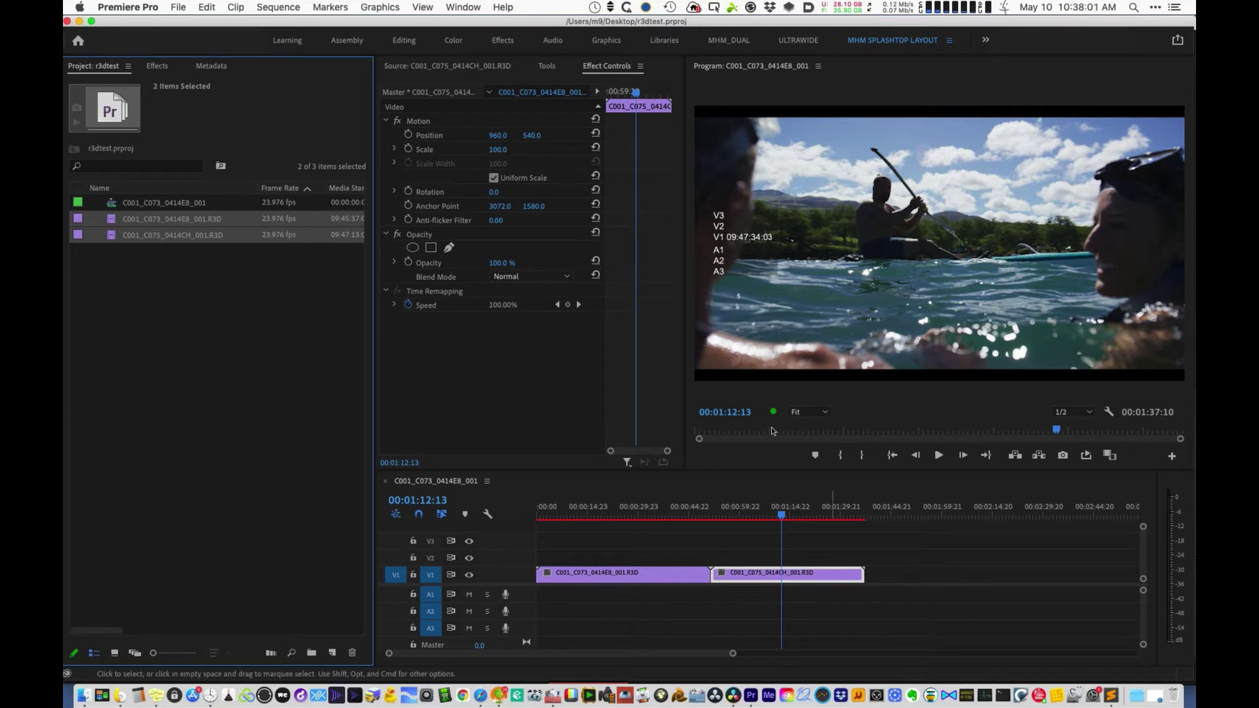
left_click(838, 557)
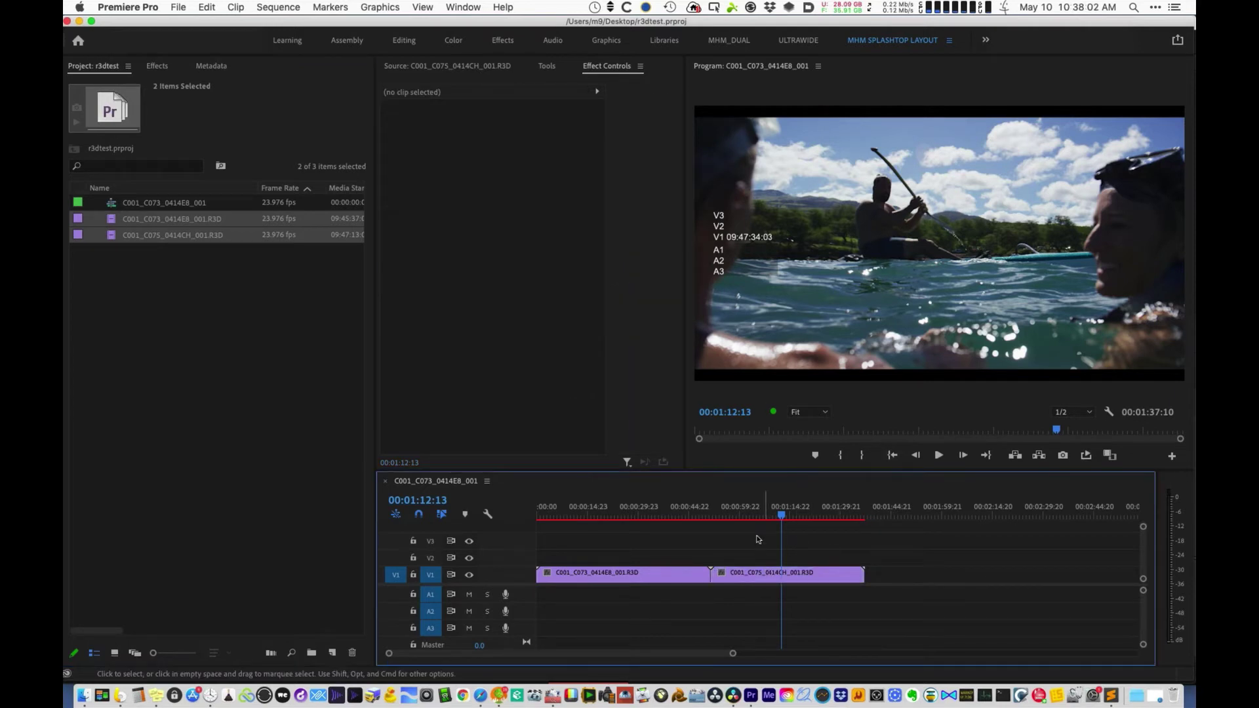
left_click(762, 580)
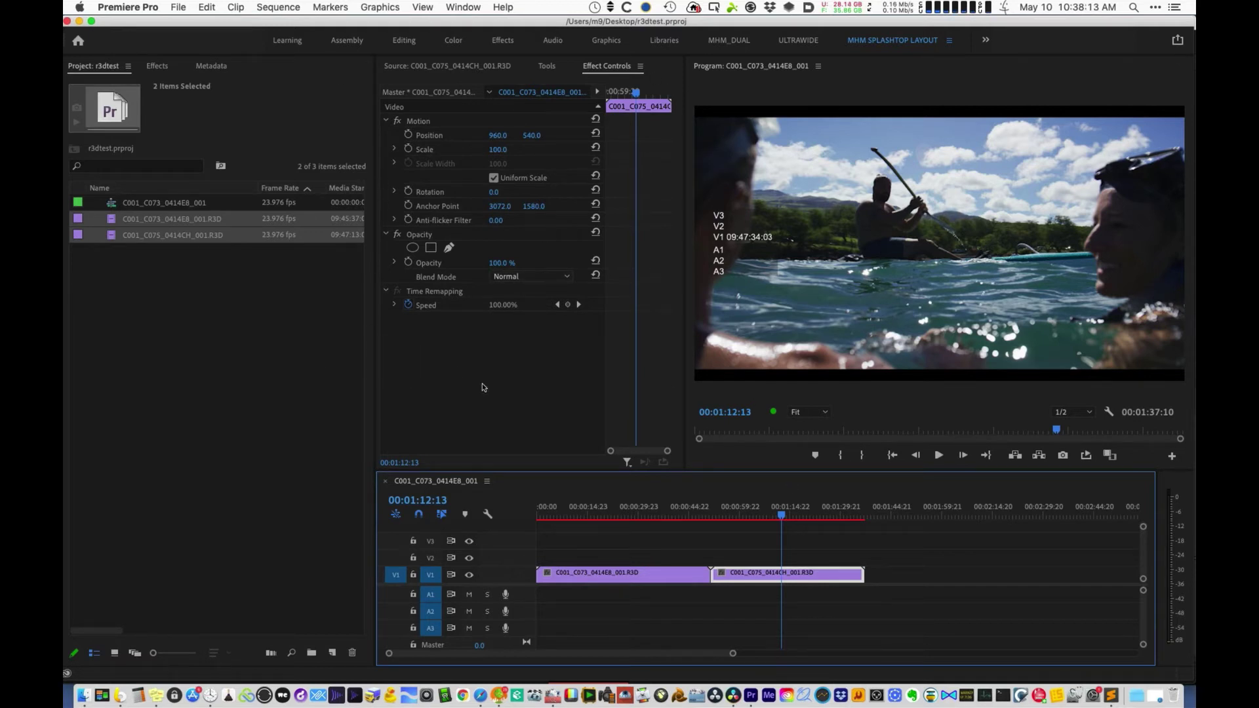
key("shift+5")
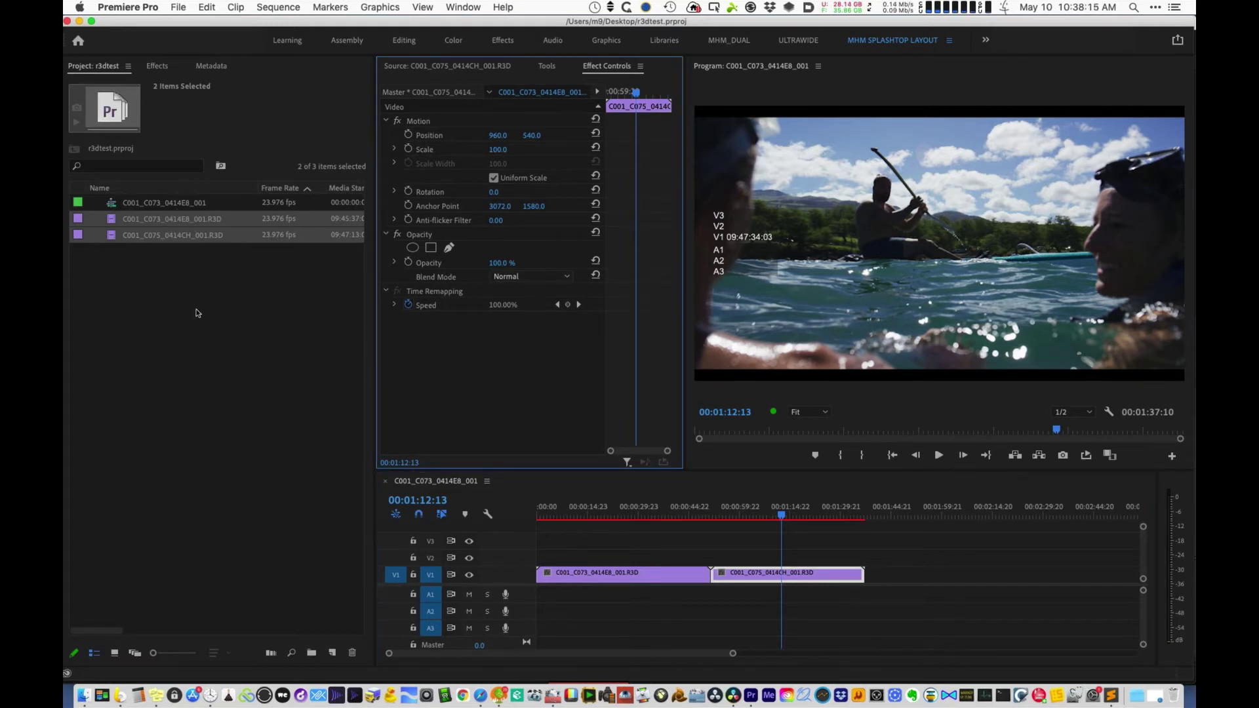
Step: Disable Masterclip Effects on C001_C075_0414CH_001.R3D
left_click(213, 234)
right_click(212, 234)
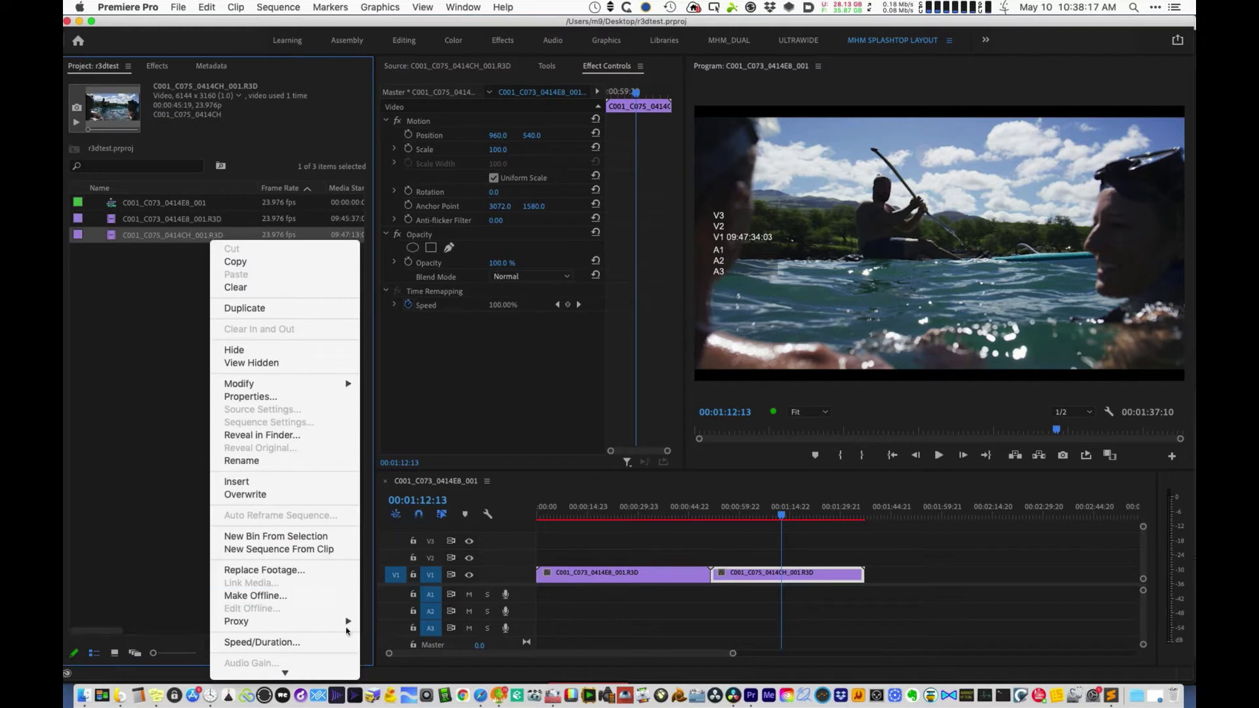
scroll(341, 636, "down", 5)
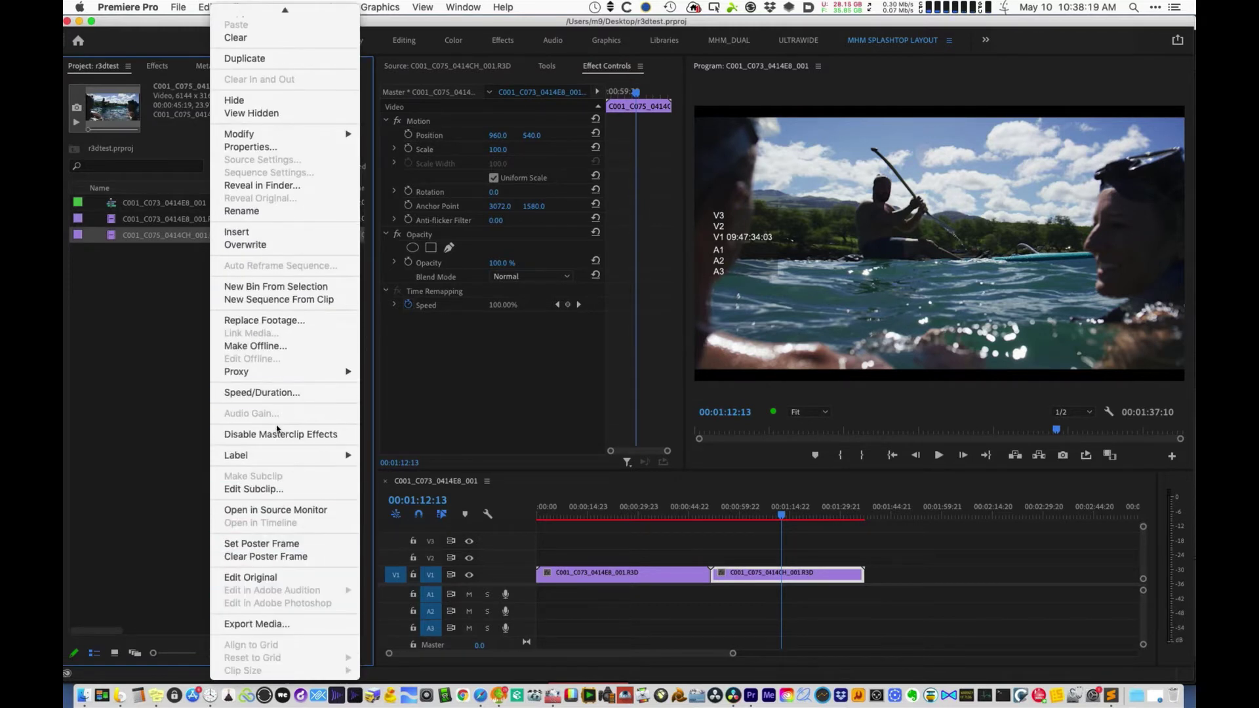
left_click(340, 435)
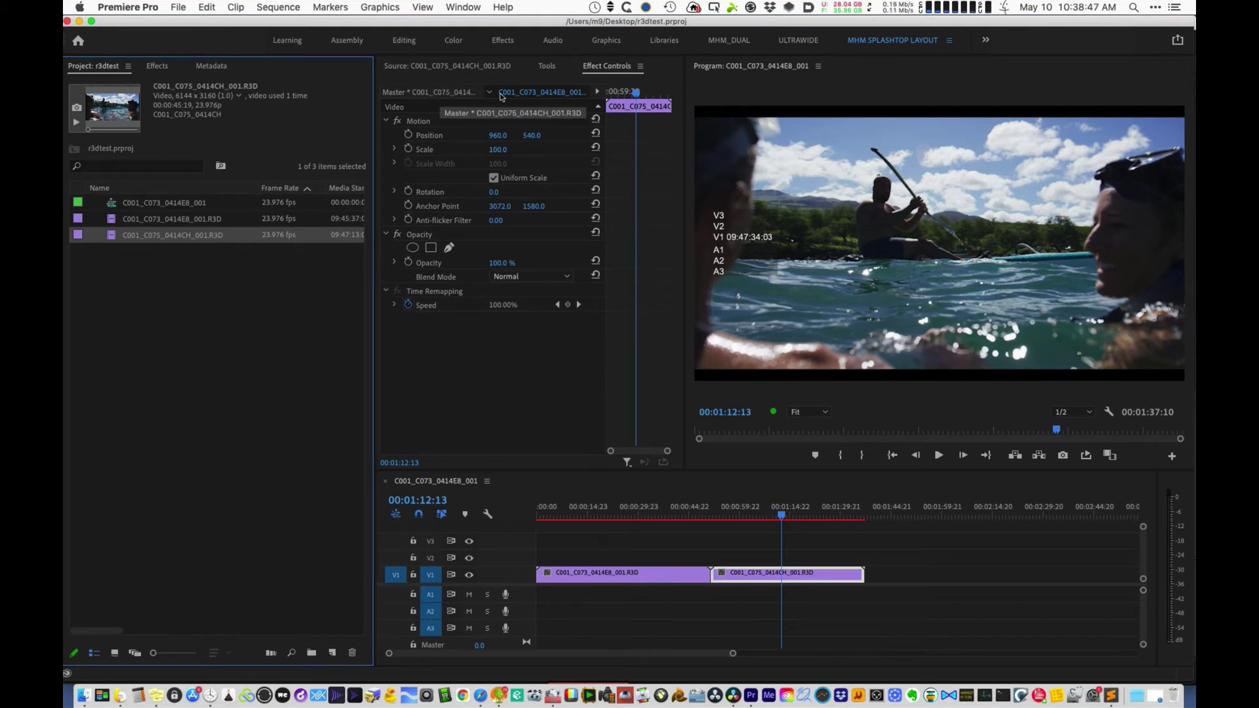
Step: Show the C075 master clip's RED Source Settings, toggle the effect off and on, and keep IPP2 pipeline
left_click(402, 92)
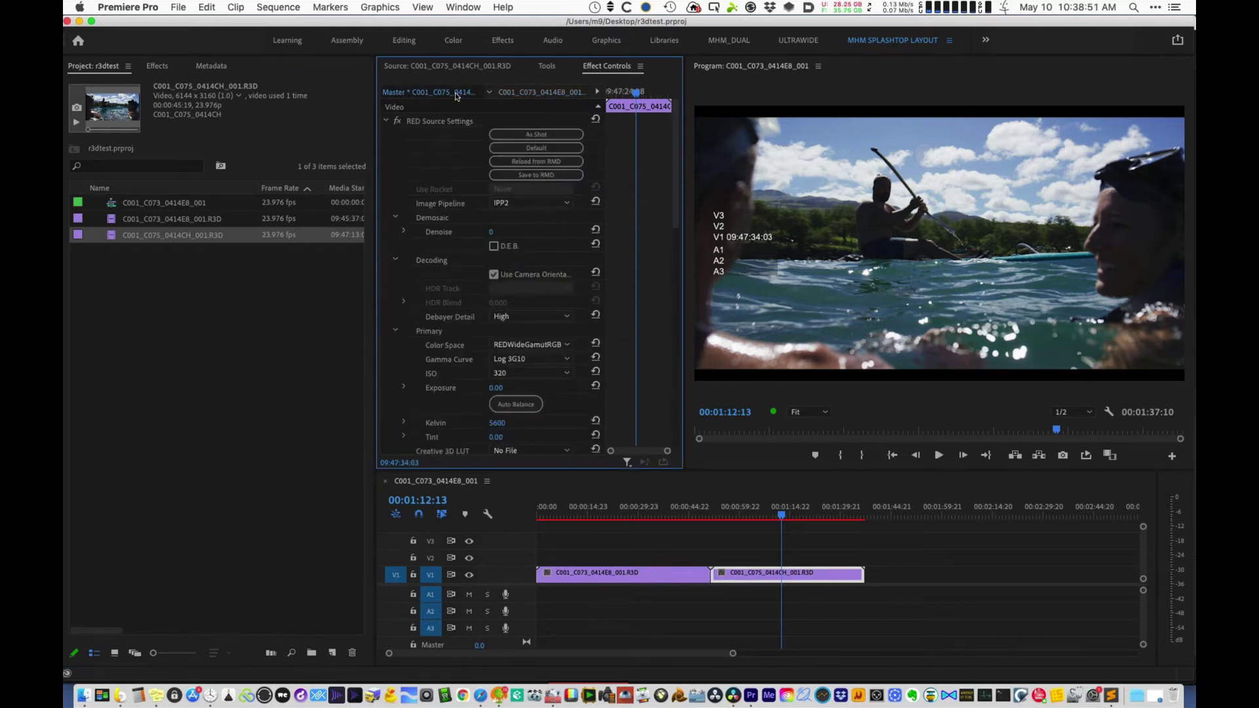
left_click(421, 122)
left_click(396, 122)
left_click(396, 121)
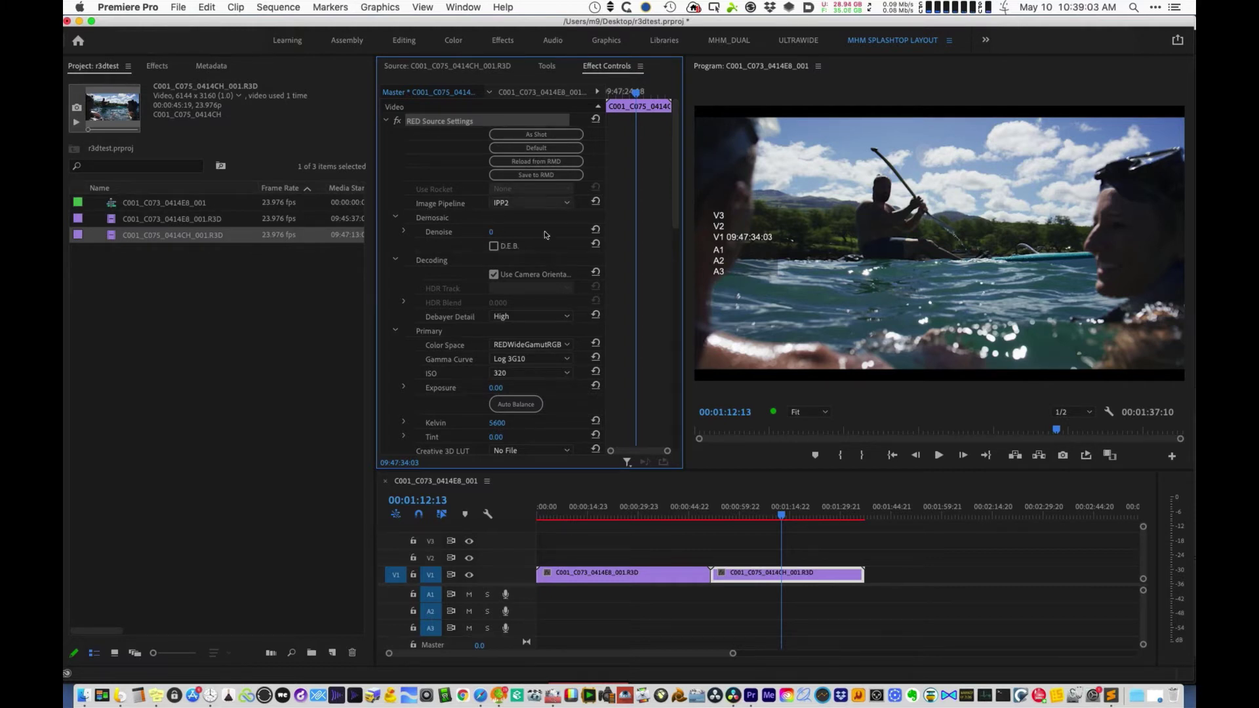
left_click_drag(671, 176, 673, 199)
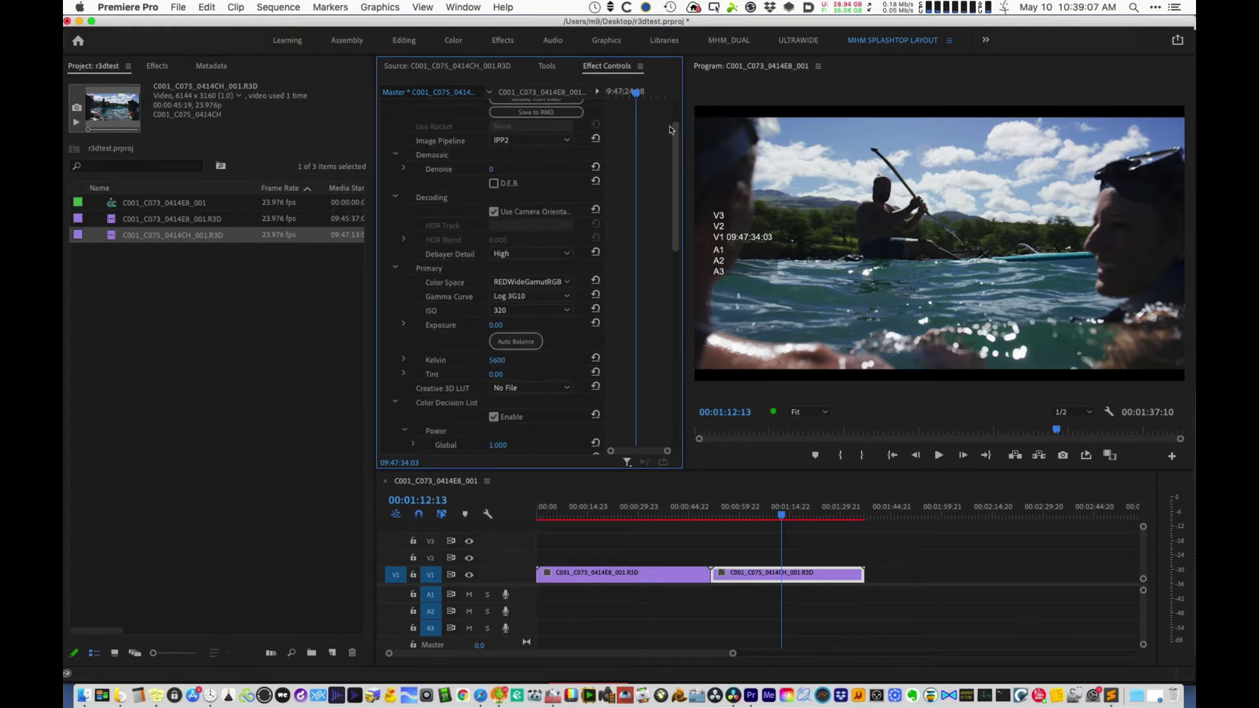
scroll(669, 122, "up", 2)
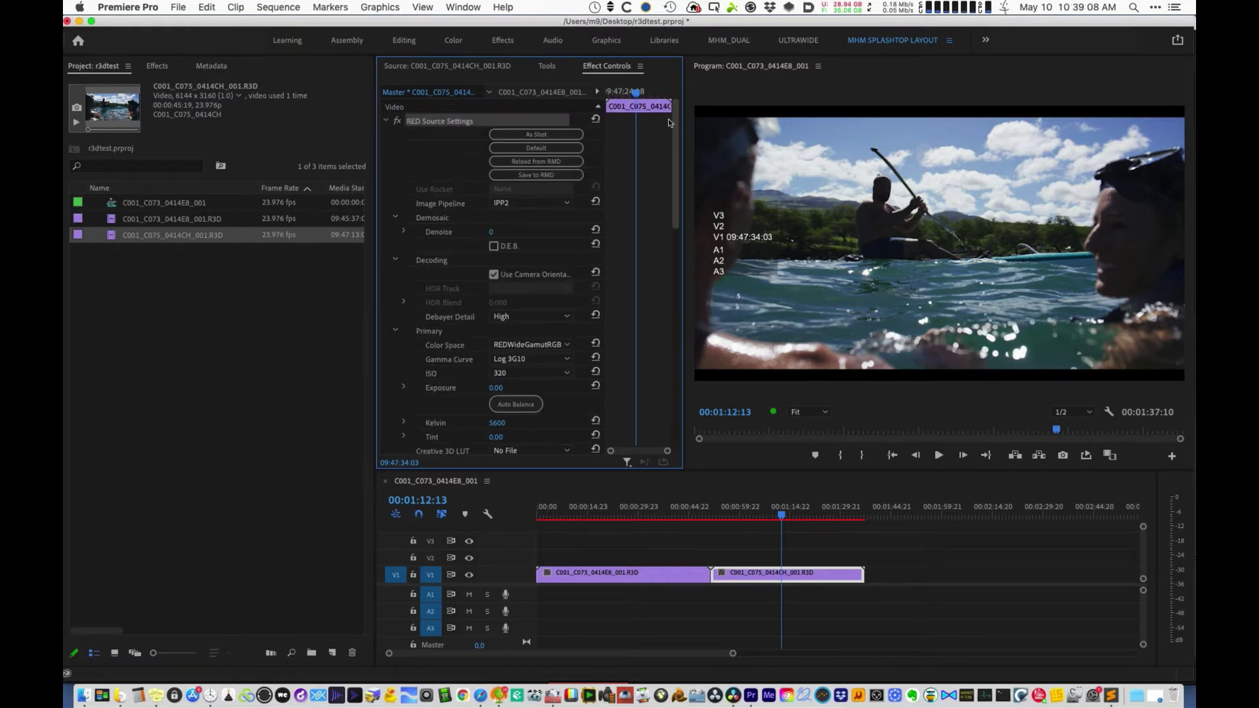
left_click(522, 203)
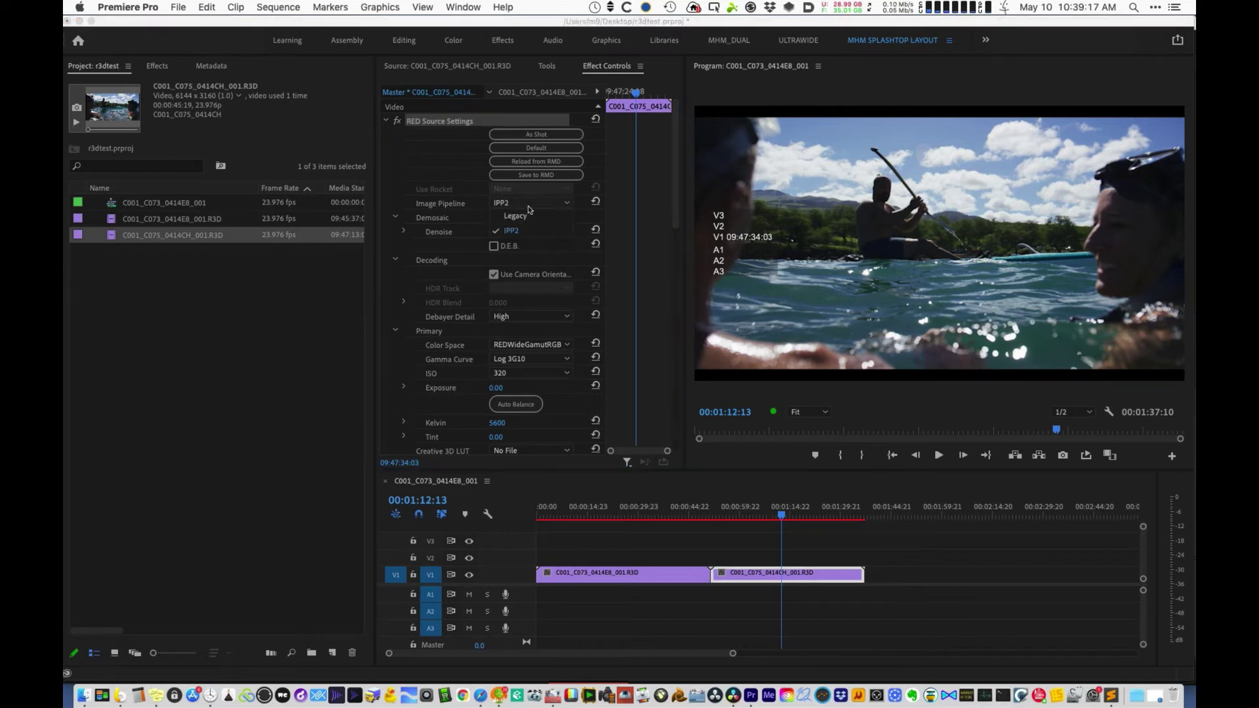
left_click(514, 211)
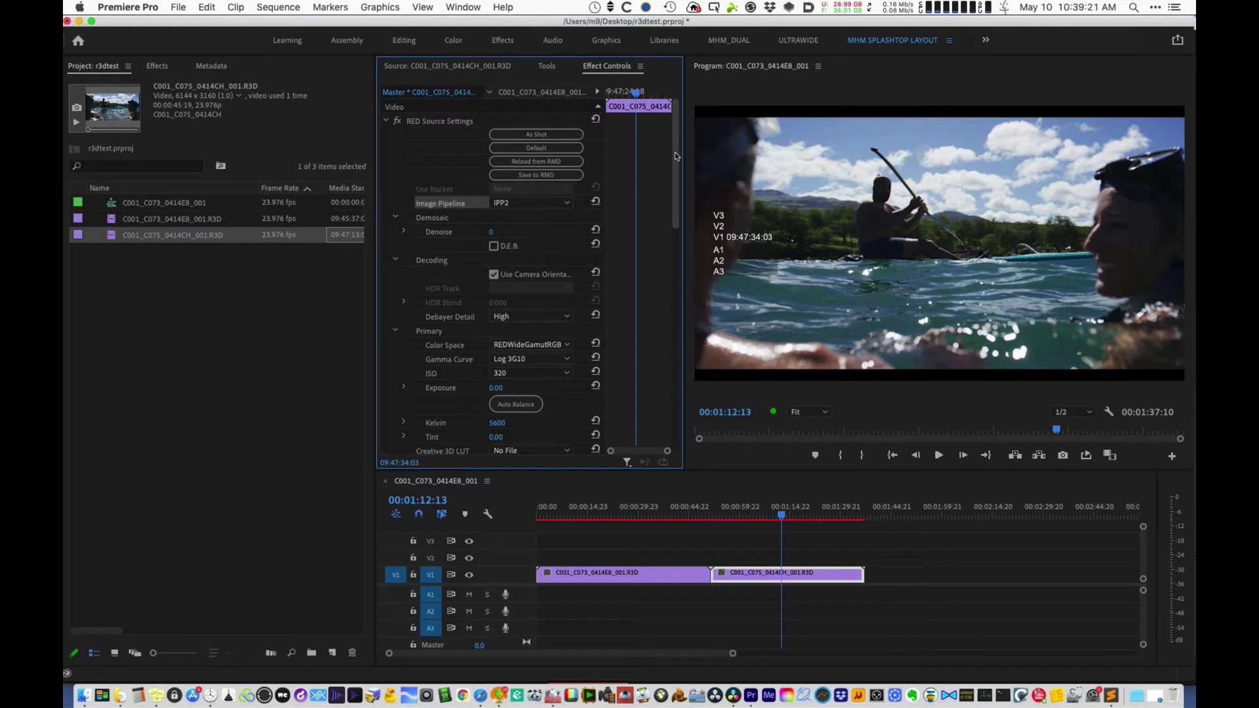
scroll(670, 147, "down", 5)
scroll(670, 147, "up", 5)
scroll(525, 314, "down", 3)
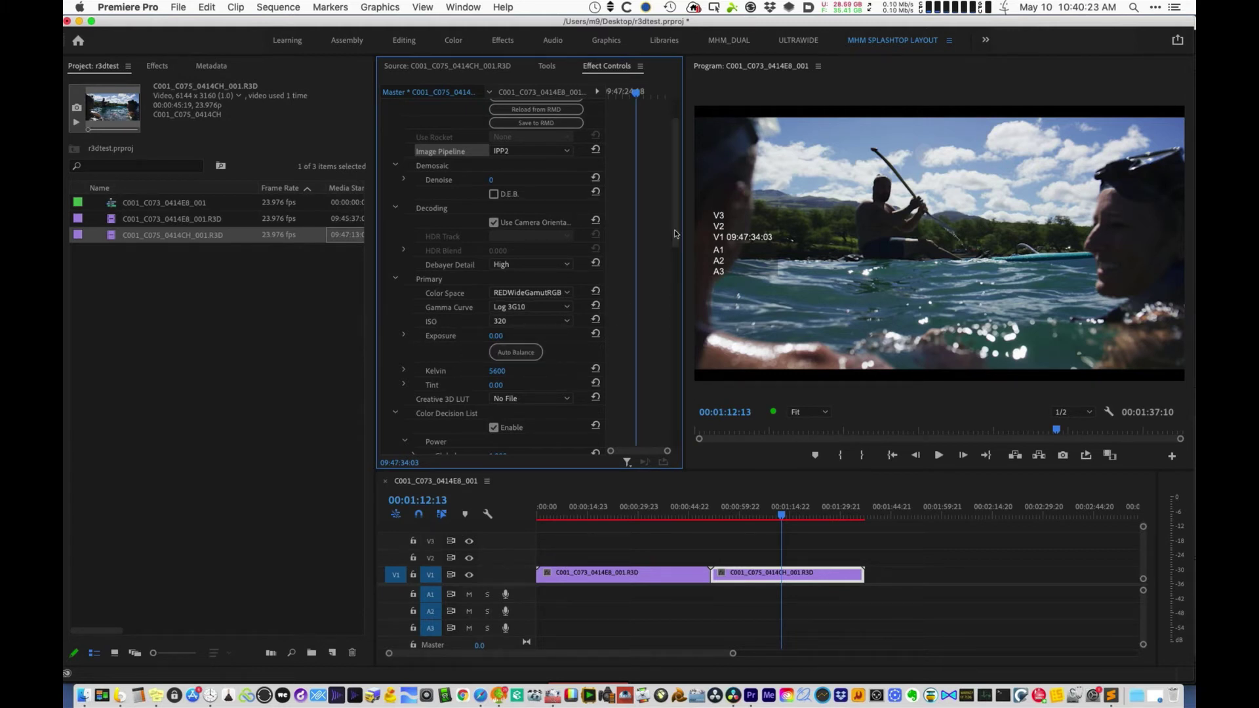
Step: Scroll Effect Controls down to Curves and Output Transform Settings: High, Medium, Rec.709, BT.1886
left_click_drag(675, 234, 640, 473)
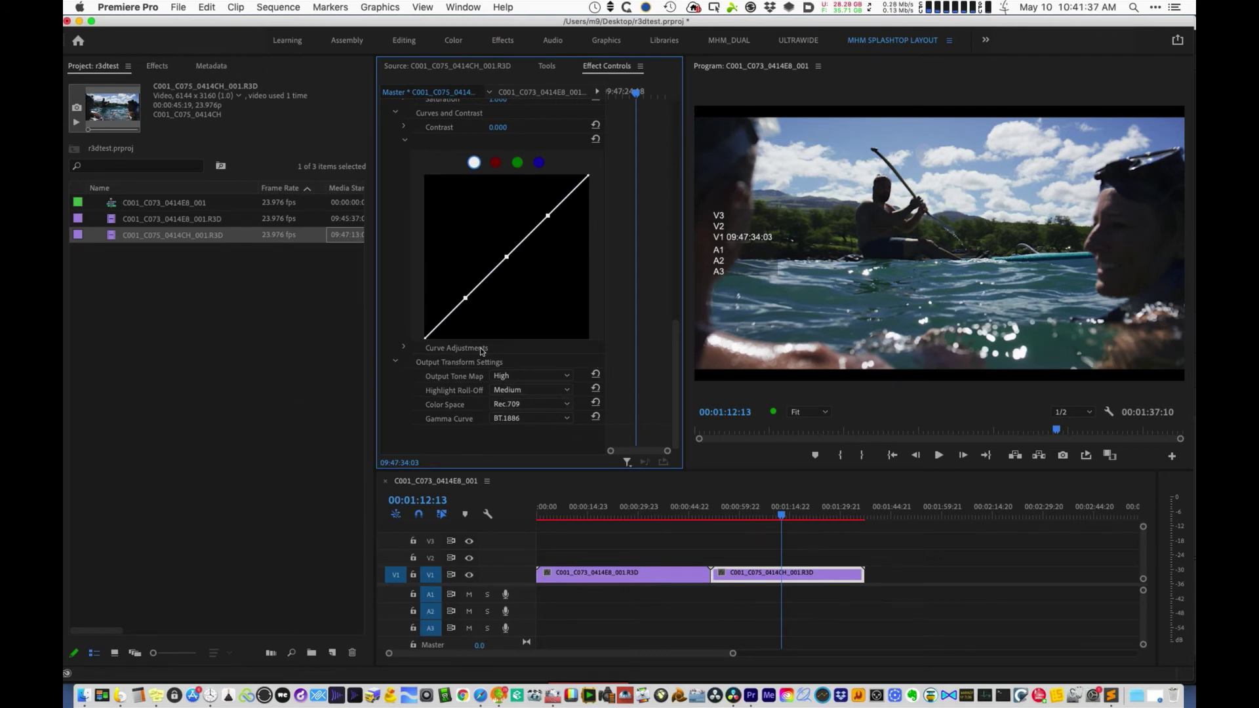
Step: Try output tone map None, then Medium, keeping Rec.709 and BT.1886
left_click(556, 376)
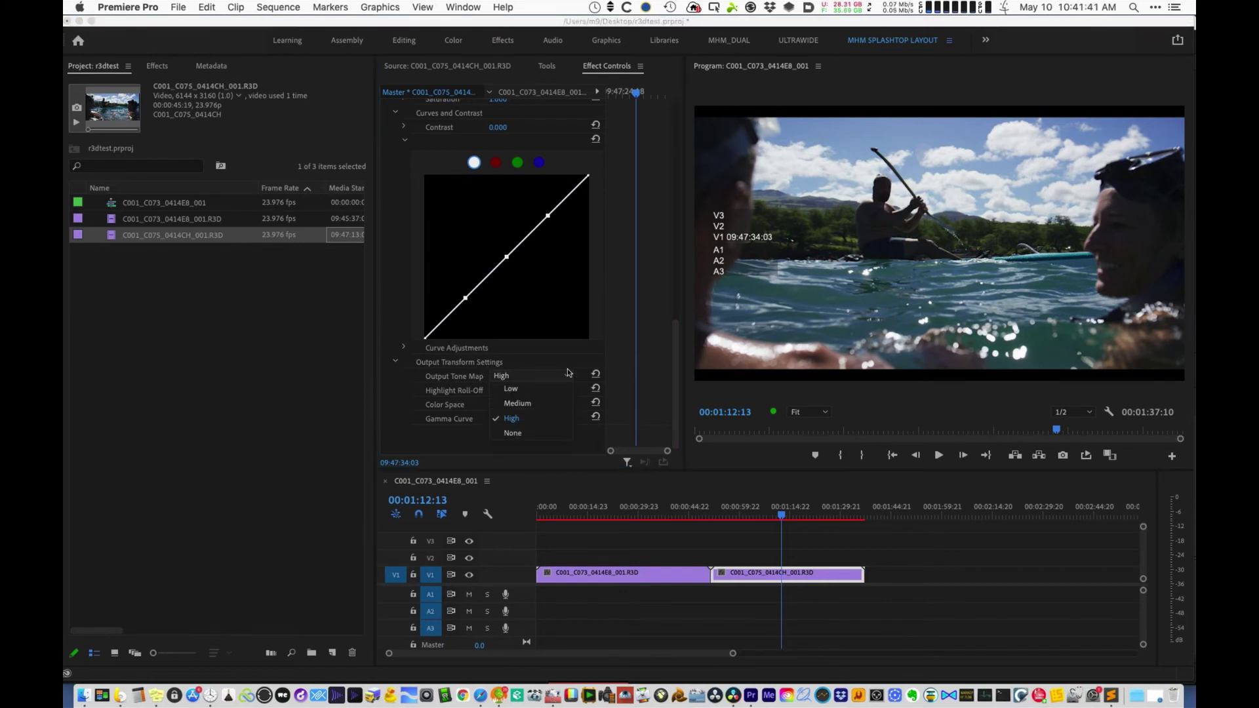
left_click(526, 433)
left_click(510, 405)
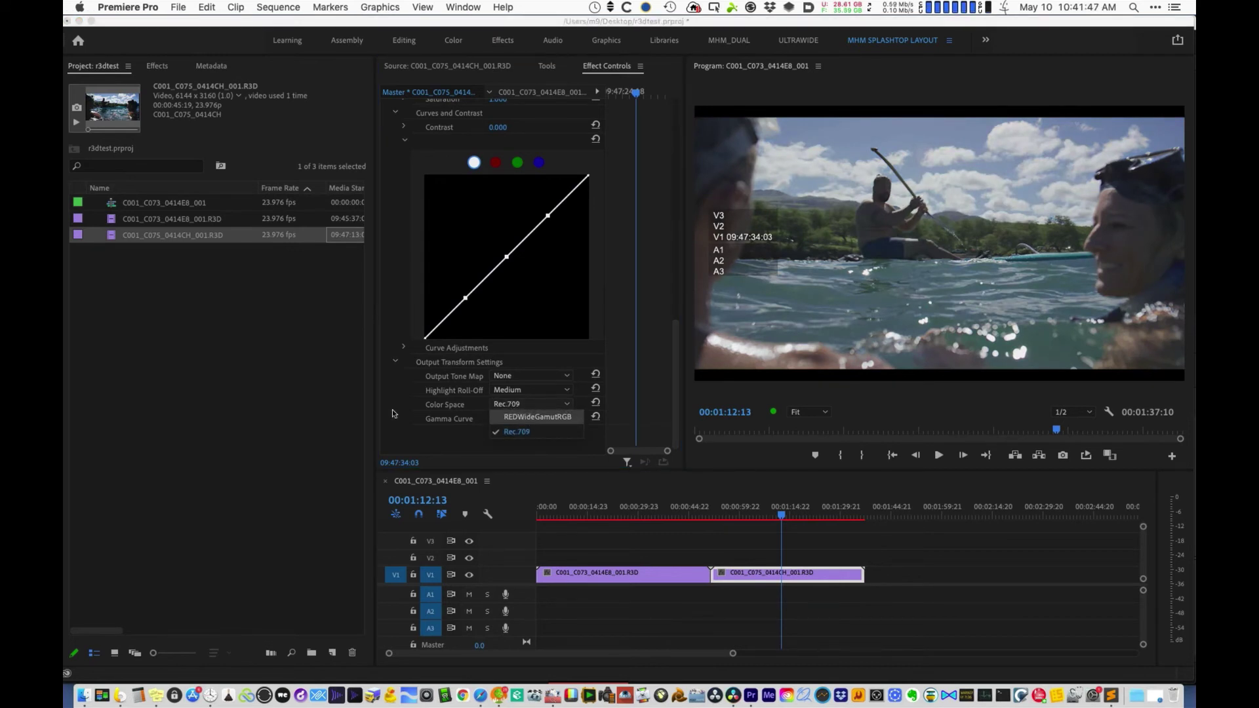
left_click(503, 431)
left_click(516, 420)
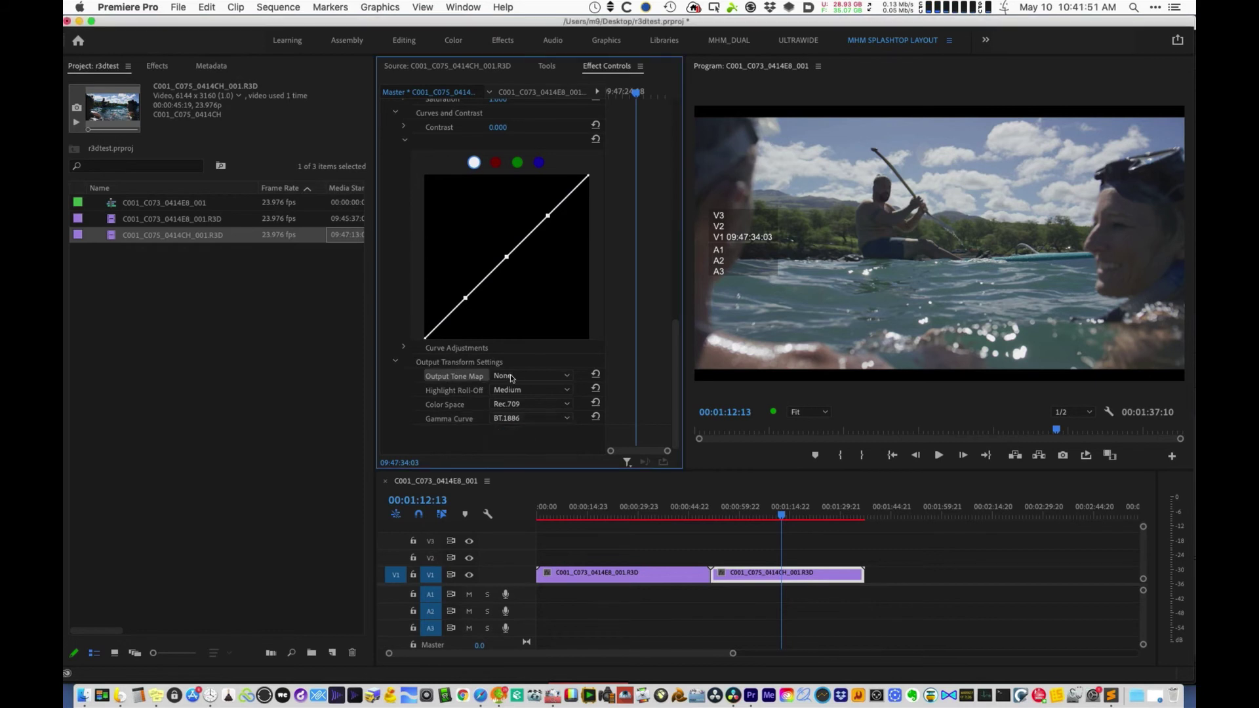
left_click(459, 378)
left_click(519, 378)
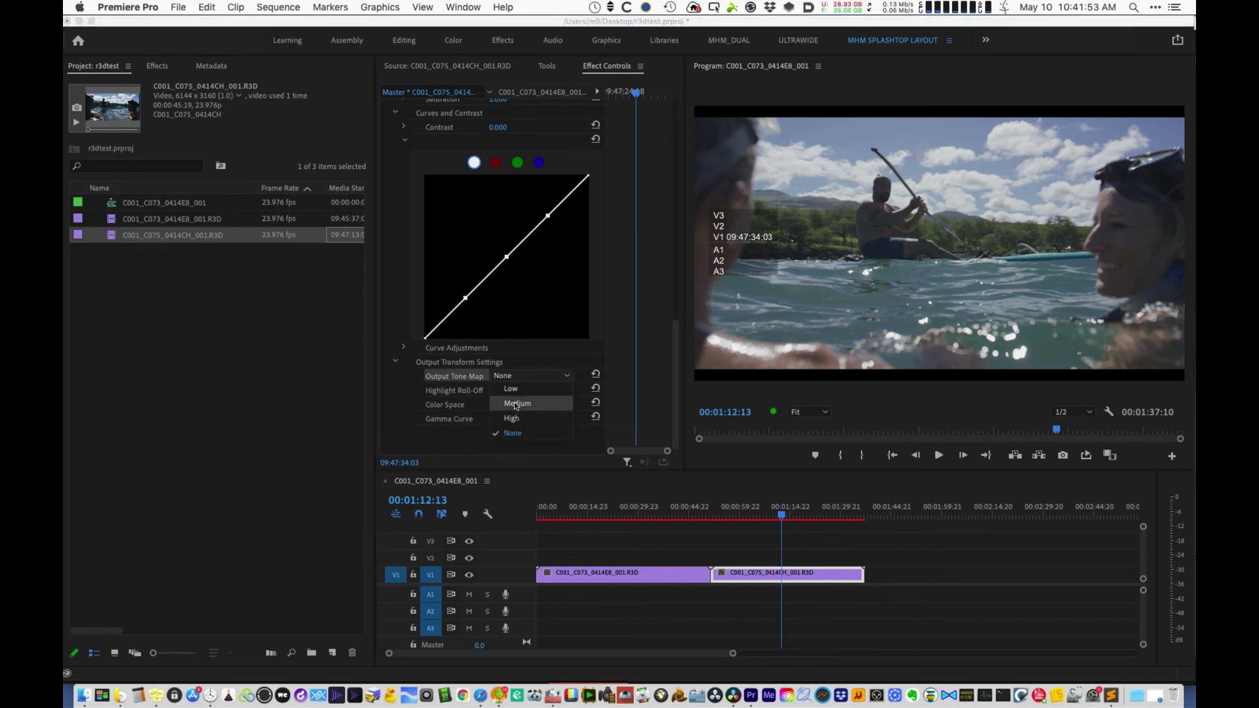
left_click(517, 403)
Step: Toggle RED Source Settings off and back on to compare the preview
left_click_drag(676, 354, 672, 78)
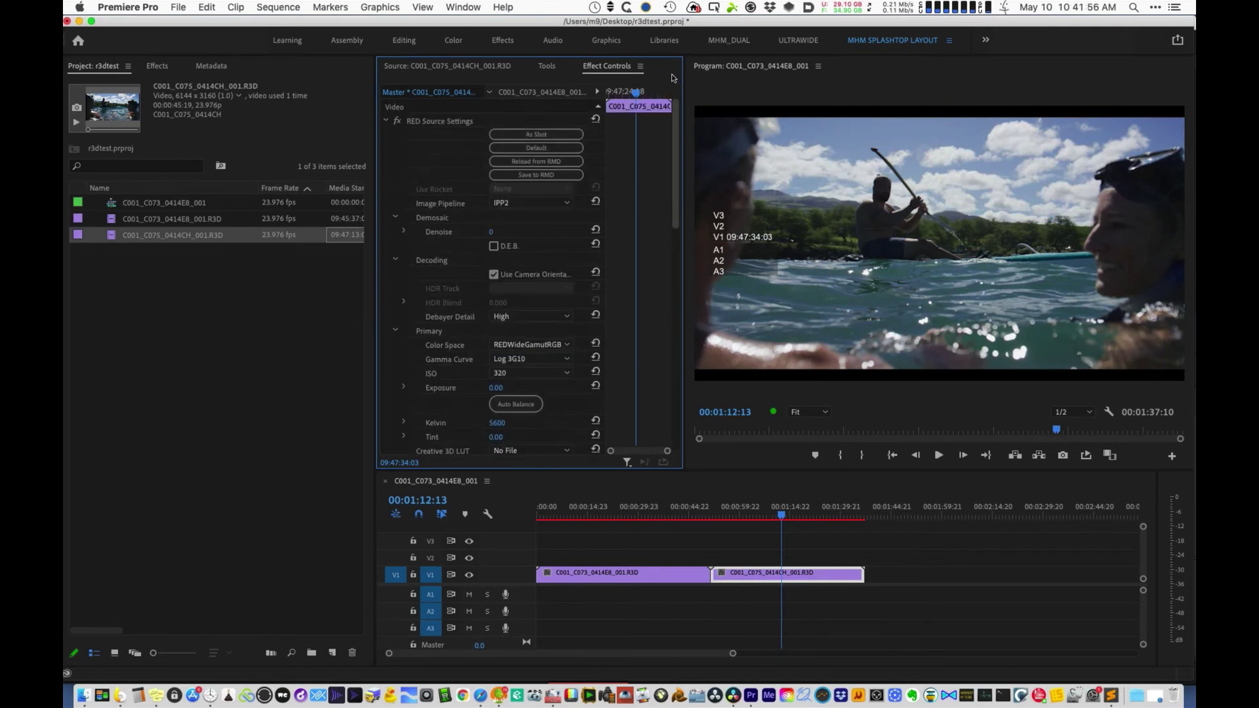
left_click(398, 122)
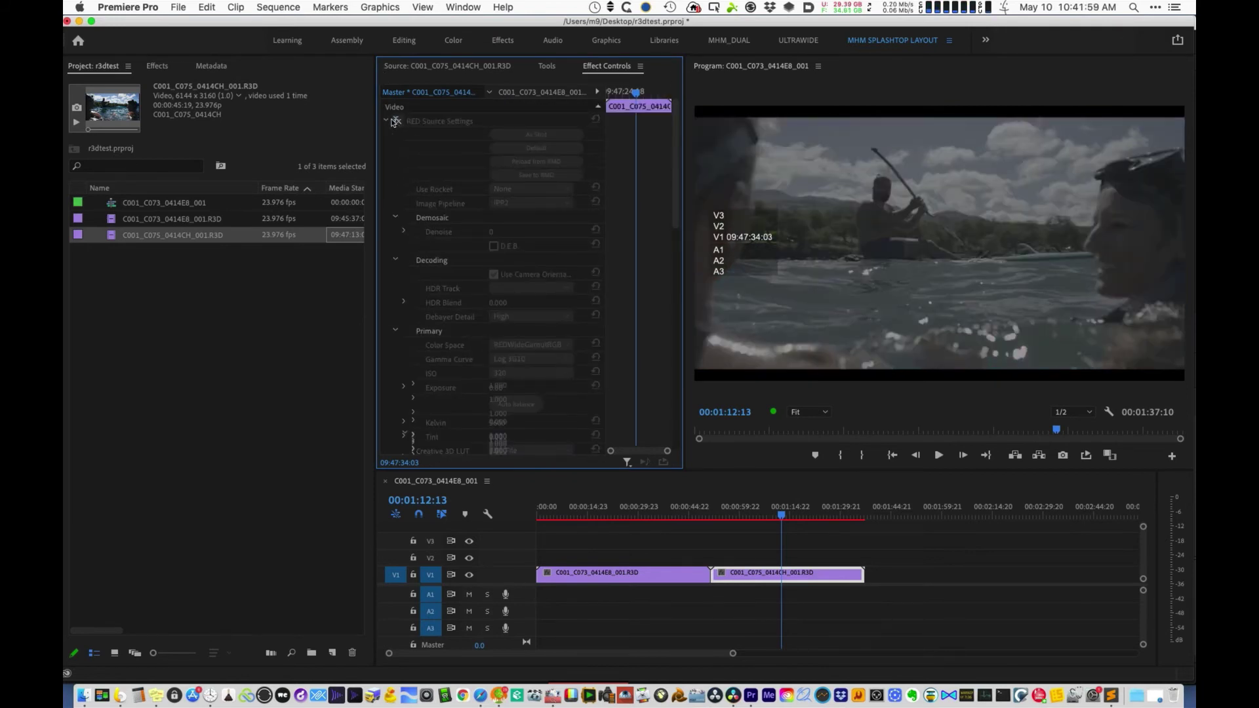
left_click(396, 121)
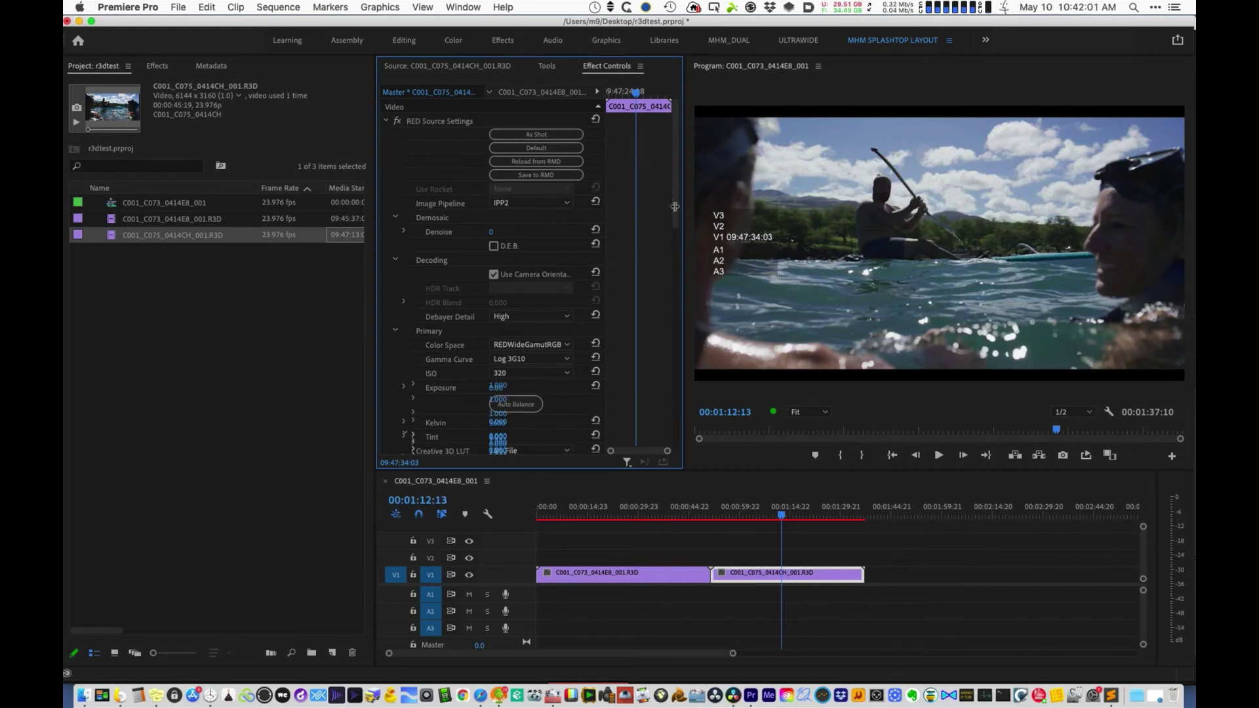
left_click_drag(675, 205, 668, 451)
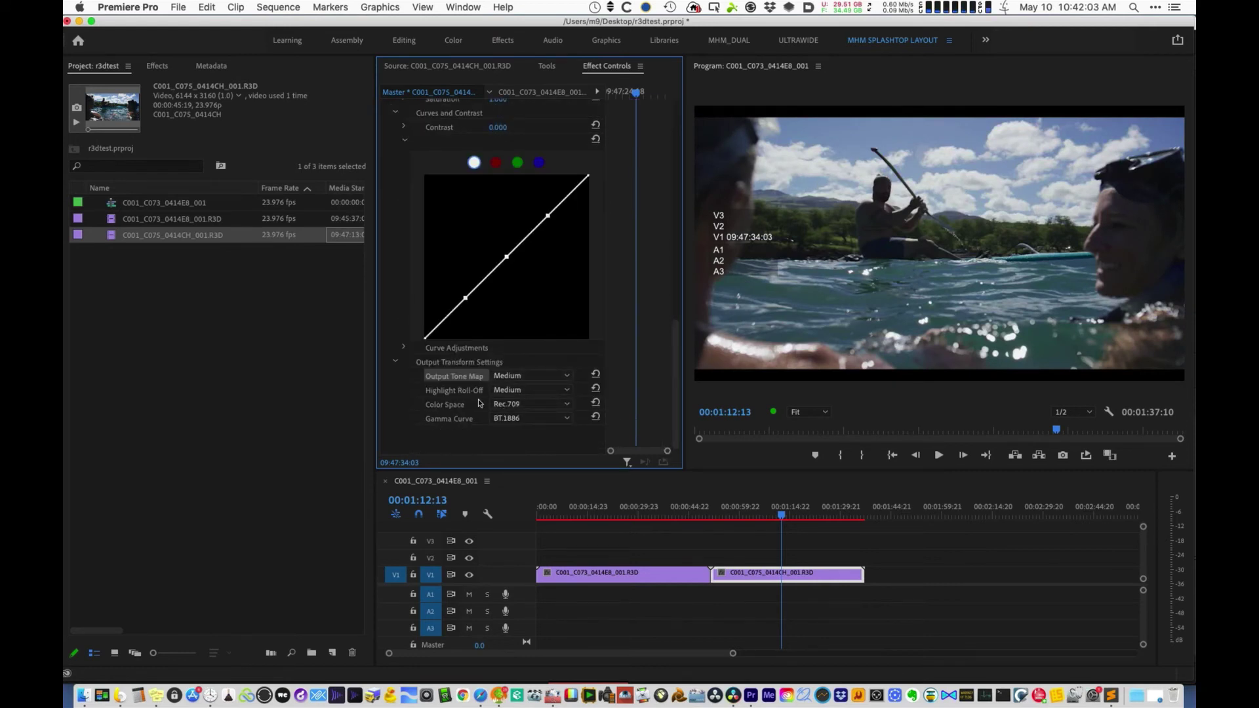
Step: Set tone map and highlight roll-off to None, colour space REDWideGamutRGB and gamma Log 3G10
left_click(549, 375)
left_click(526, 434)
left_click(524, 391)
left_click(524, 463)
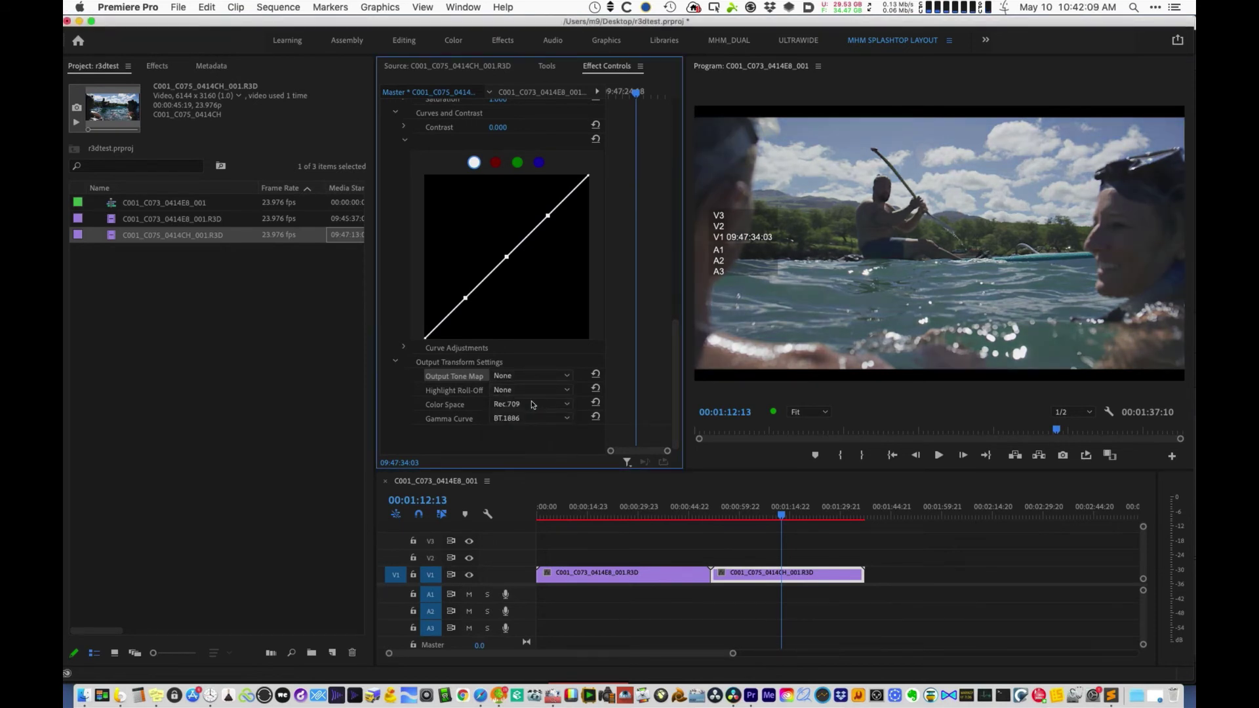
left_click(528, 404)
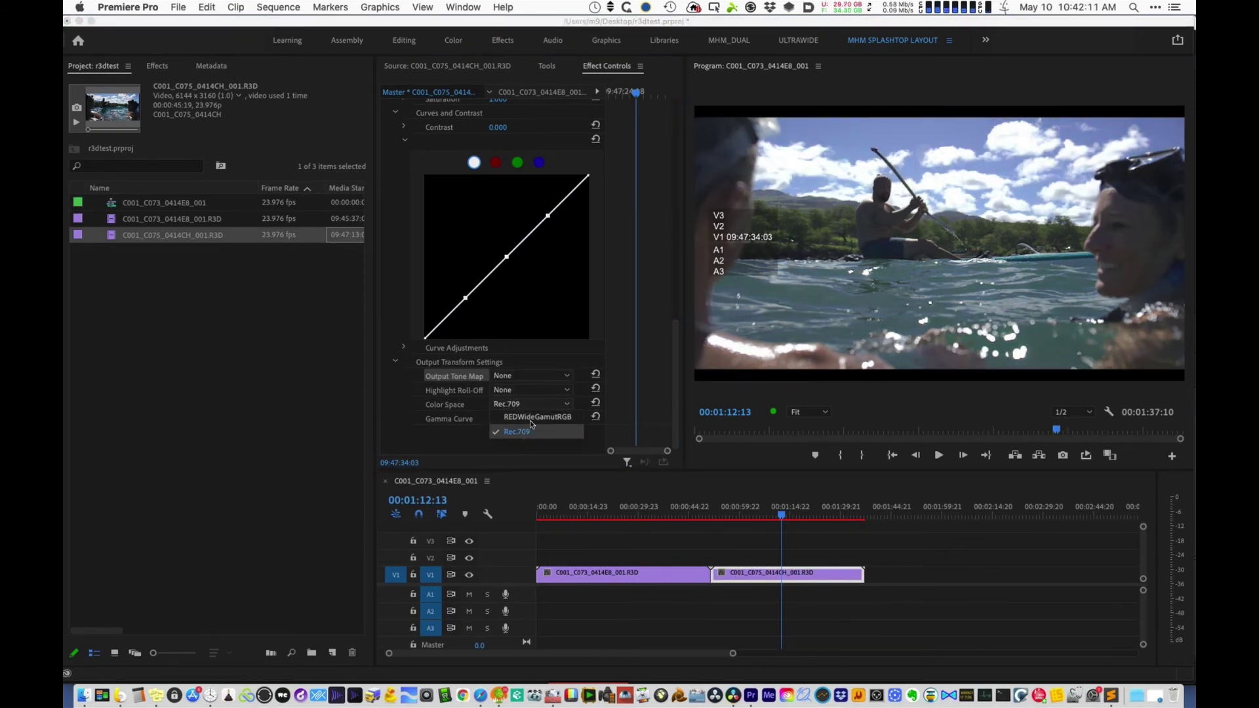
left_click(529, 419)
left_click(536, 419)
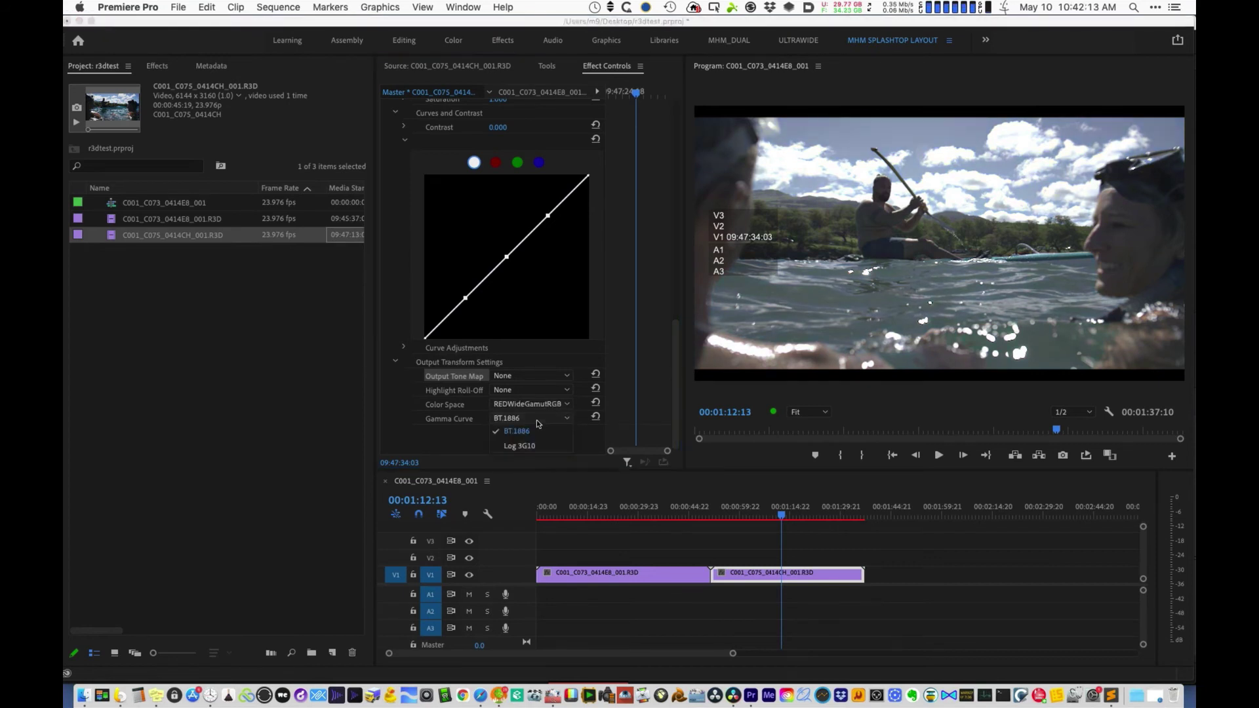
left_click(527, 452)
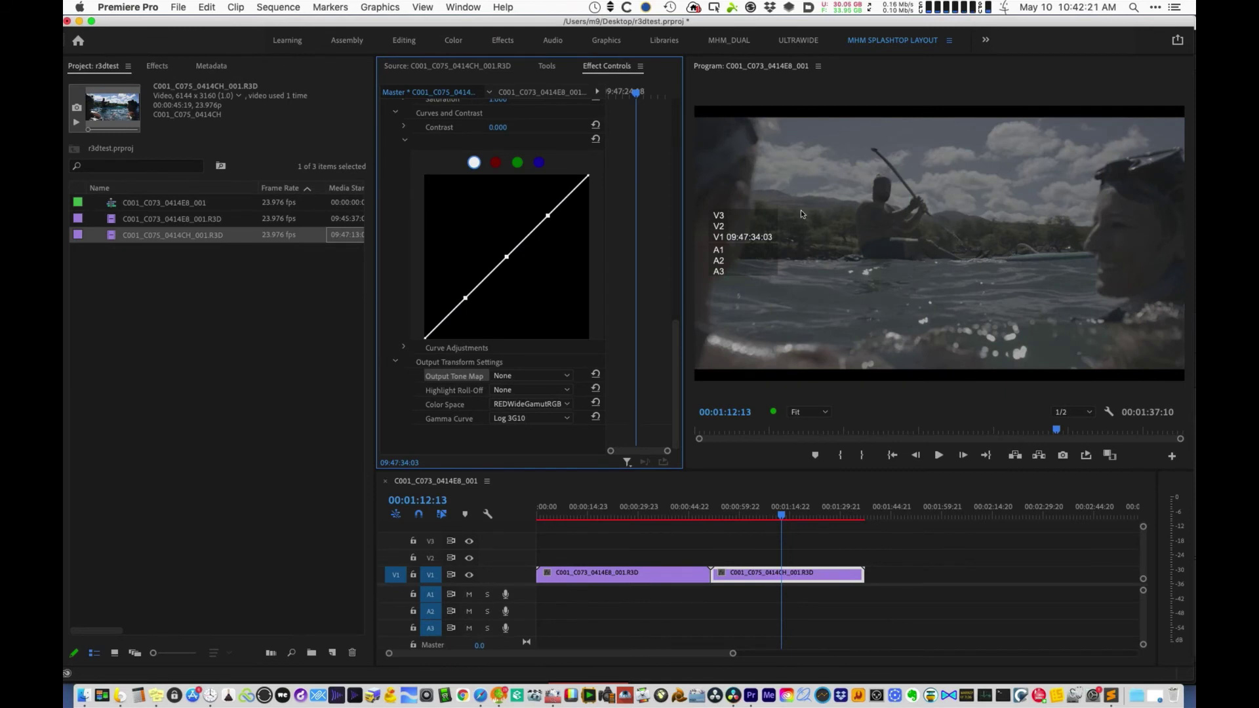
Step: Restore Rec.709 colour space, Medium output tone map and Medium highlight roll-off
left_click(541, 407)
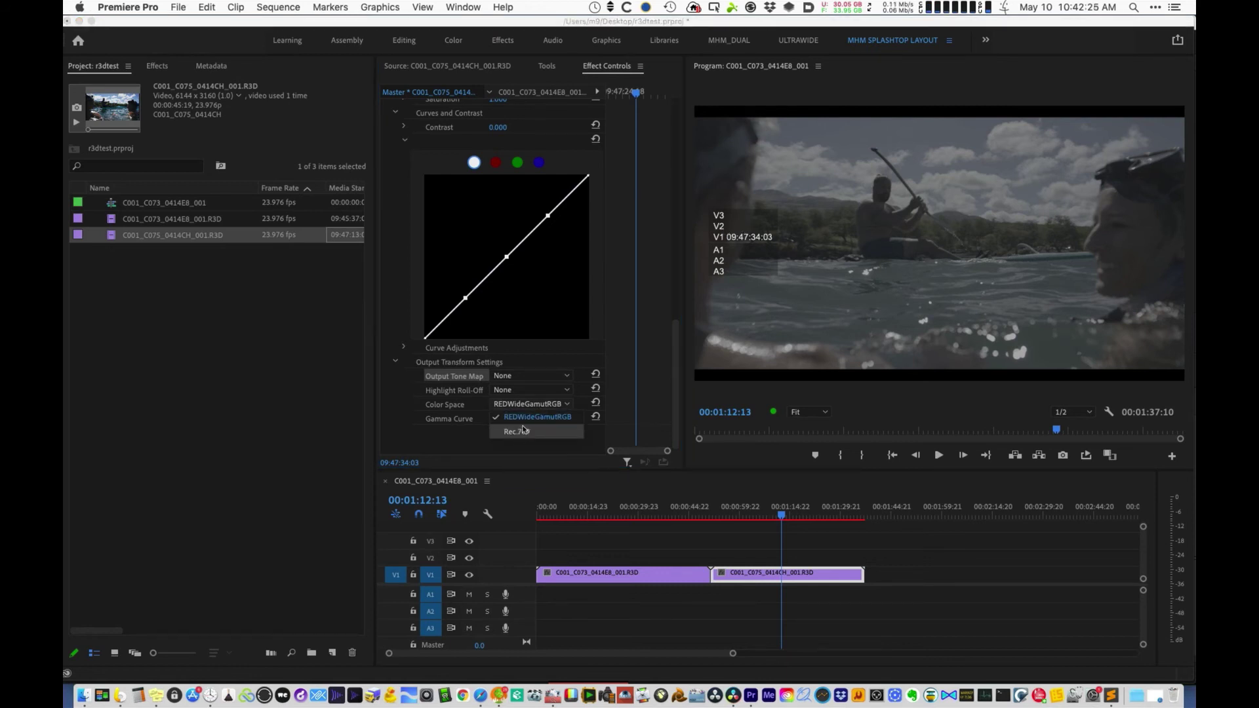
left_click(523, 430)
left_click(531, 418)
left_click(528, 434)
left_click(531, 376)
left_click(524, 403)
left_click(530, 390)
left_click(509, 436)
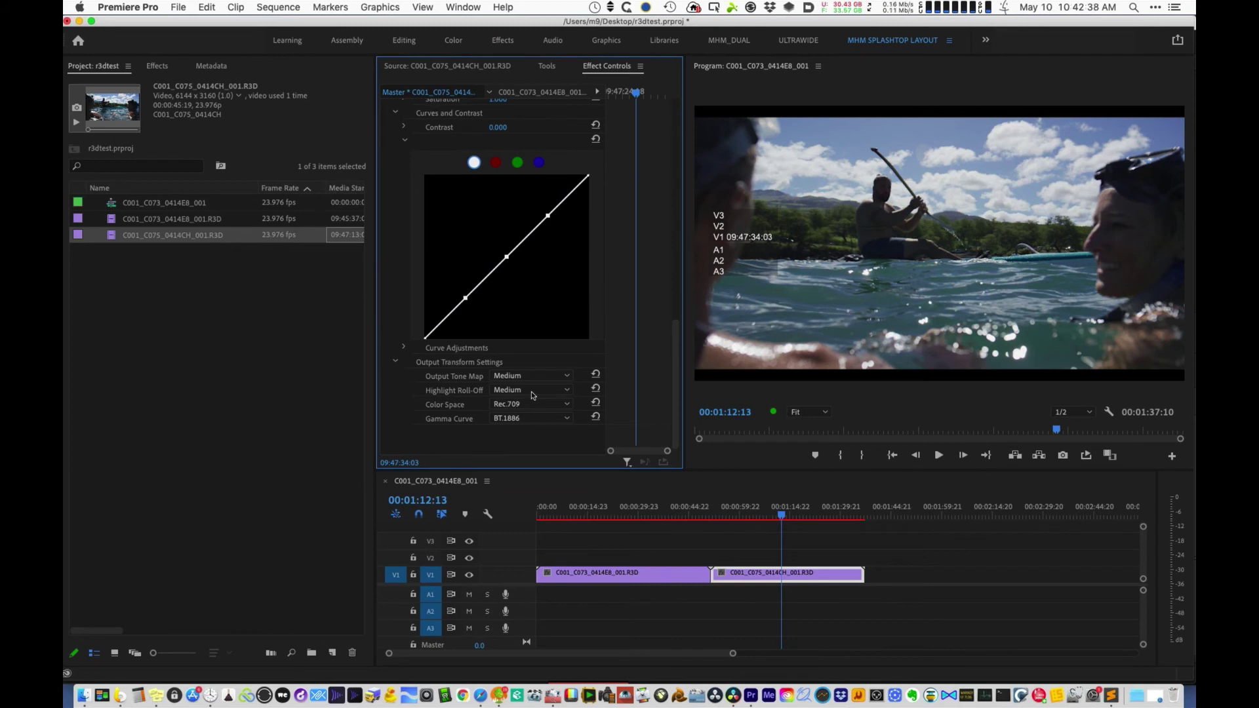
Step: Select C001_C073_0414E8_001.R3D and C001_C075_0414CH_001.R3D in the Project panel
left_click(205, 252)
left_click(194, 223)
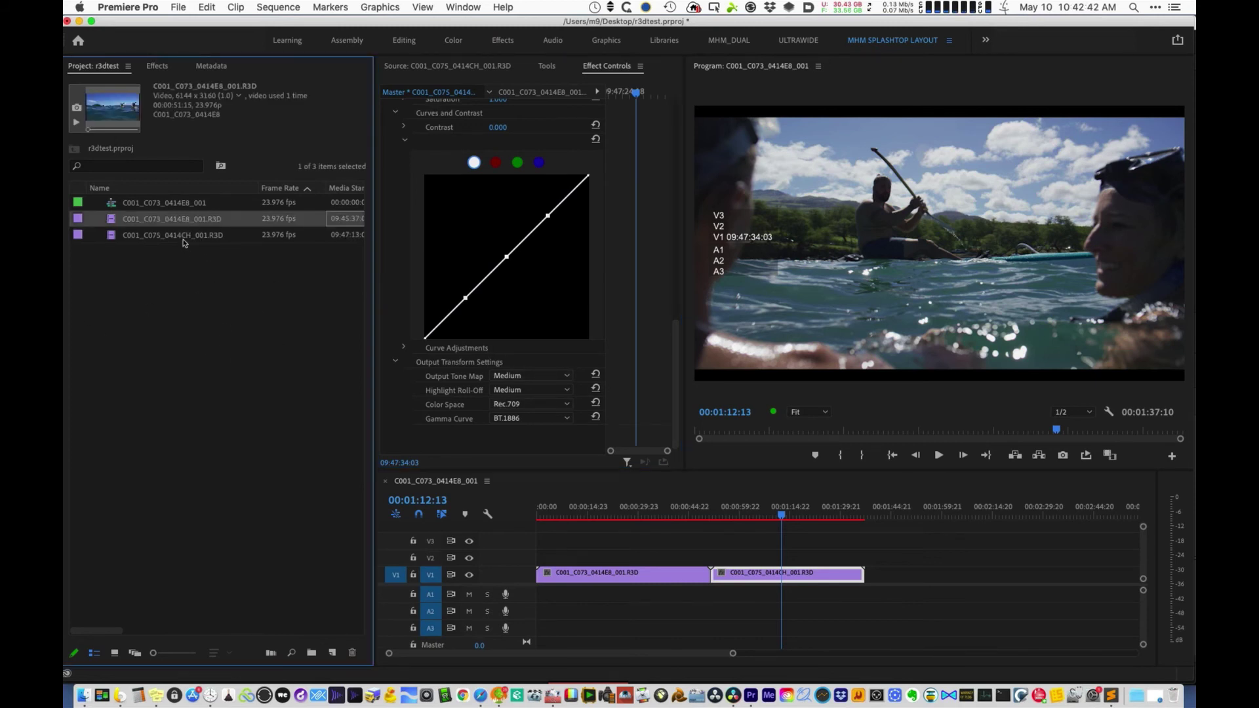
left_click(184, 237, "shift")
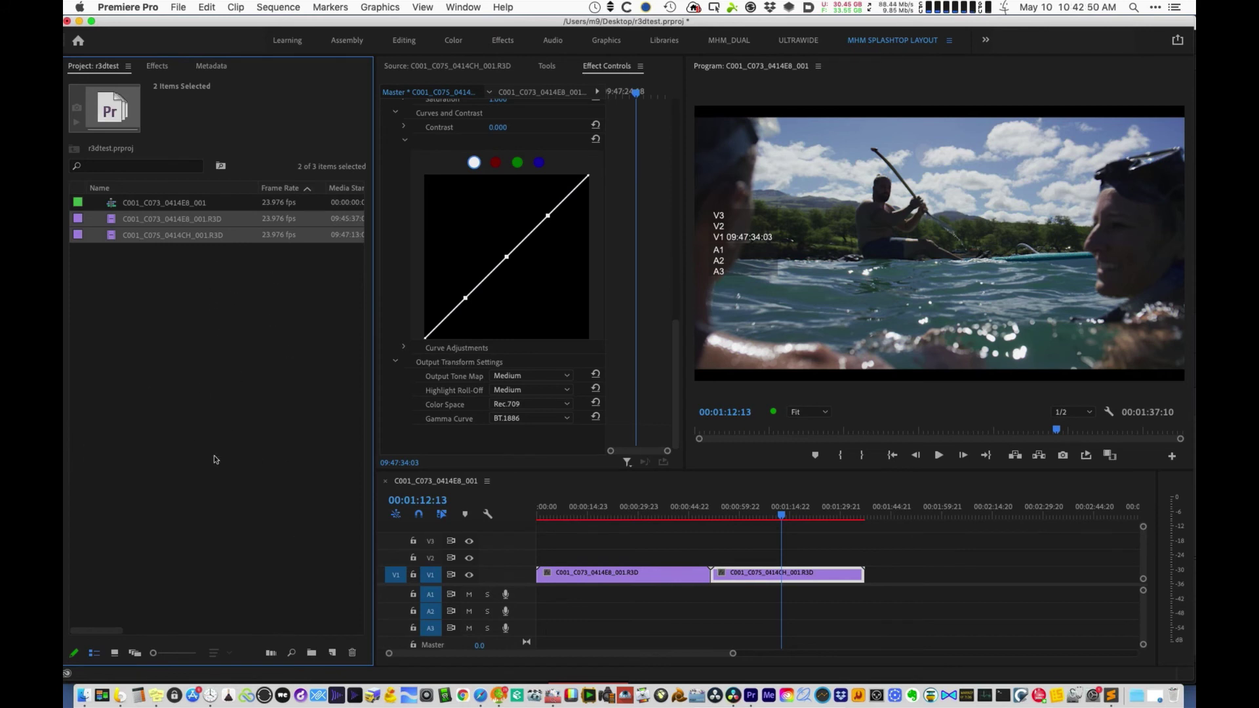
Step: Create a search bin finding 'RED' in the Video Codec field
left_click(220, 166)
left_click(589, 337)
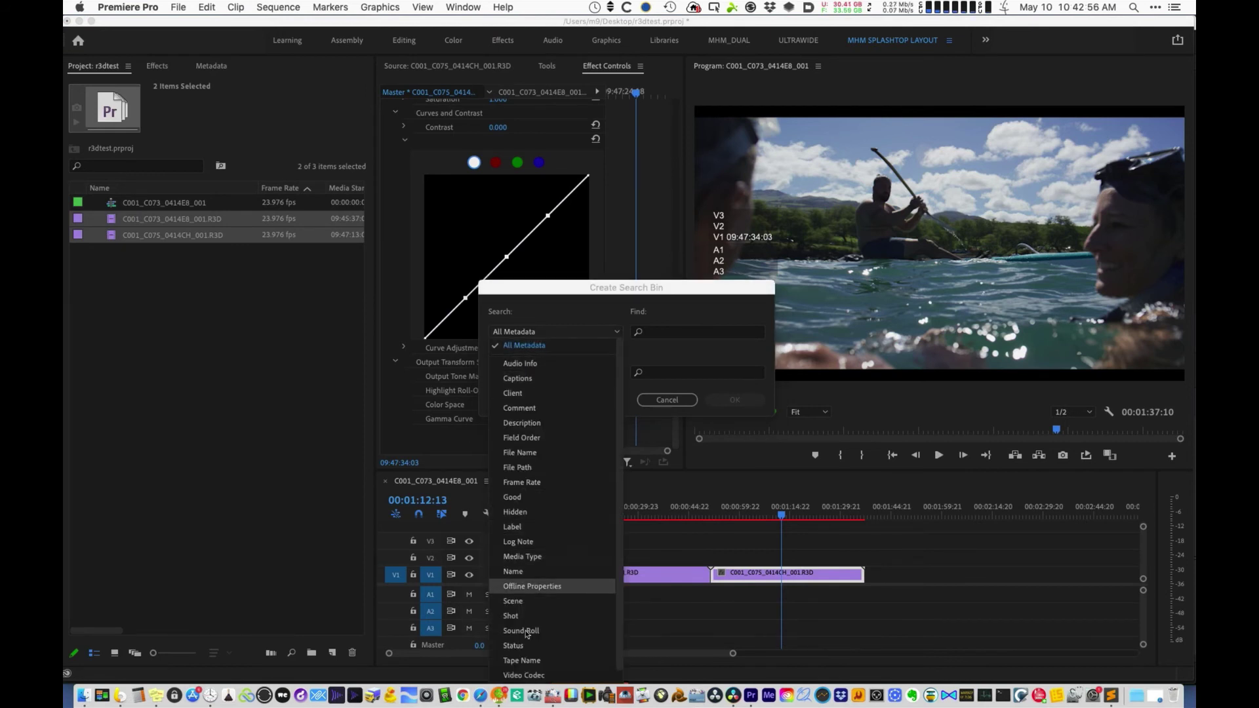
left_click(549, 674)
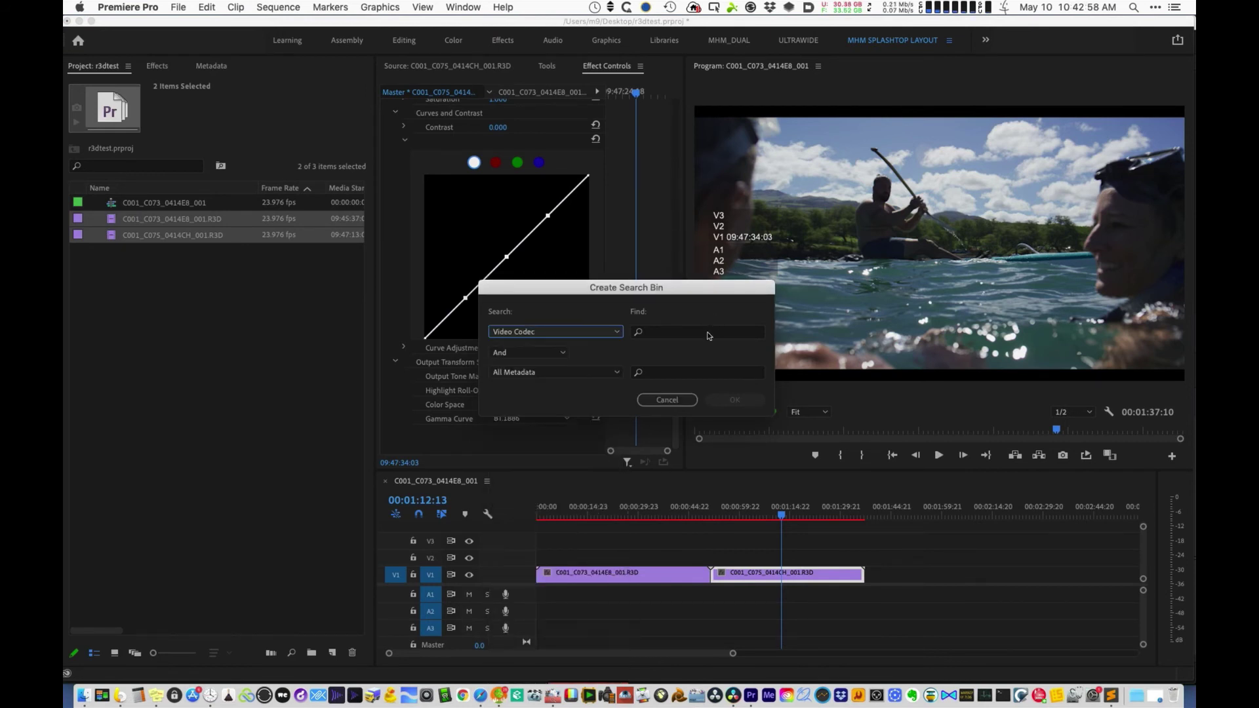
left_click(708, 335)
type("RED")
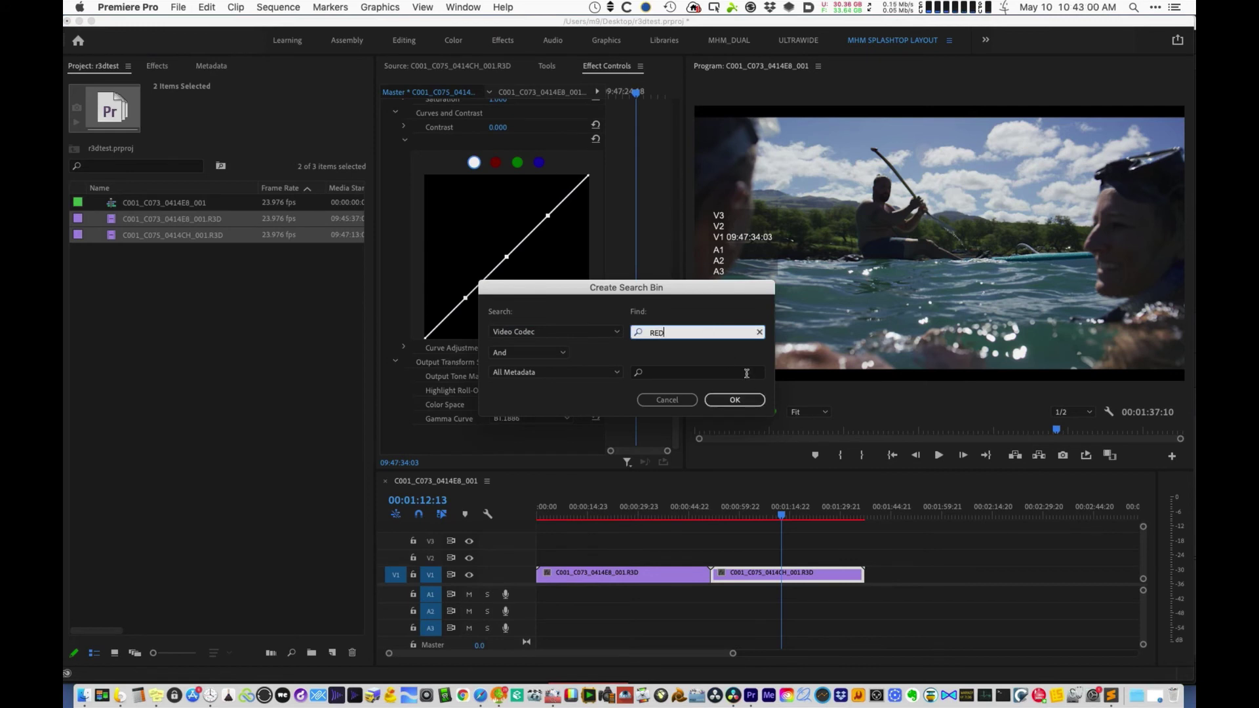
left_click(735, 399)
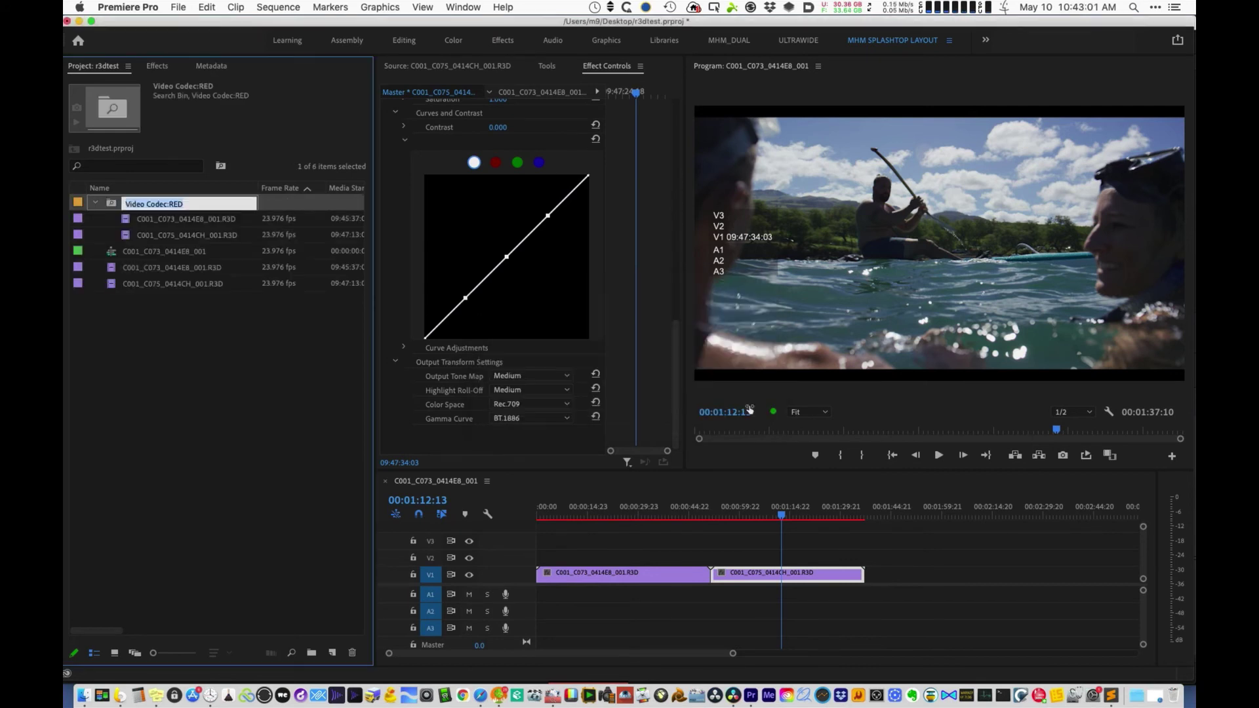
Step: Disable master clip effects on both selected R3D clips, starting with C001_C073_0414E8_001.R3D, leaving the image flat
left_click(166, 222)
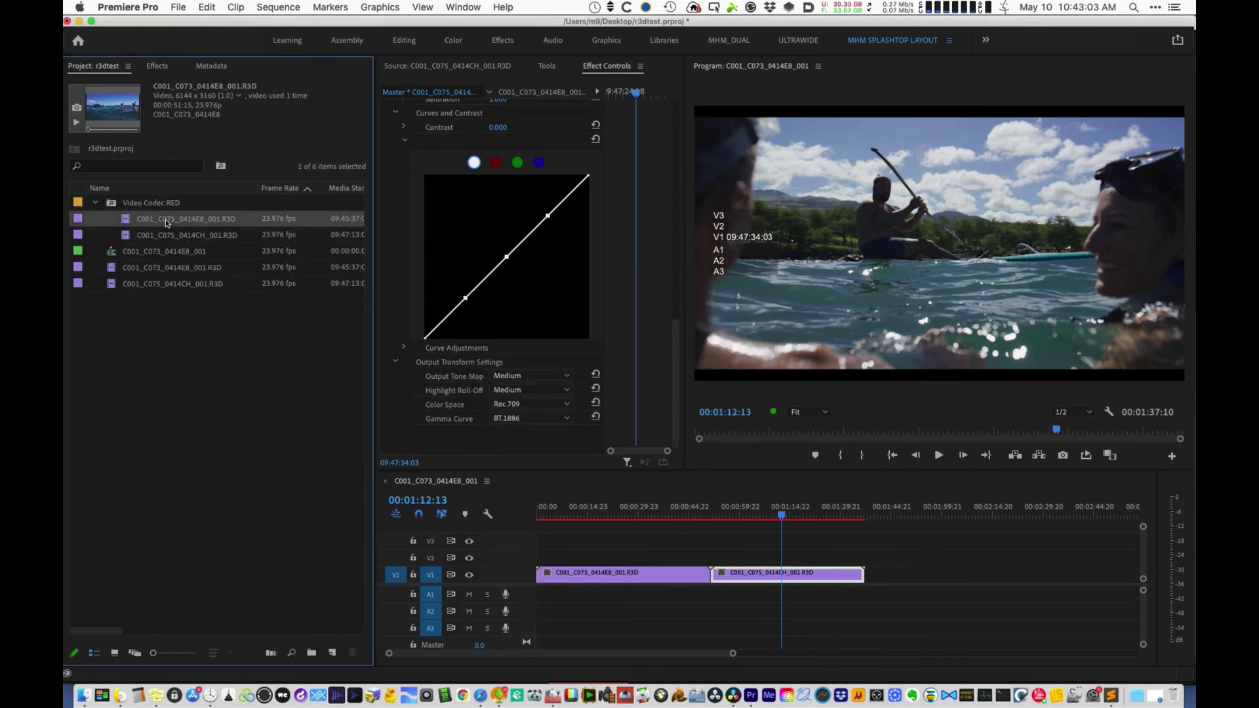
left_click(198, 236, "shift")
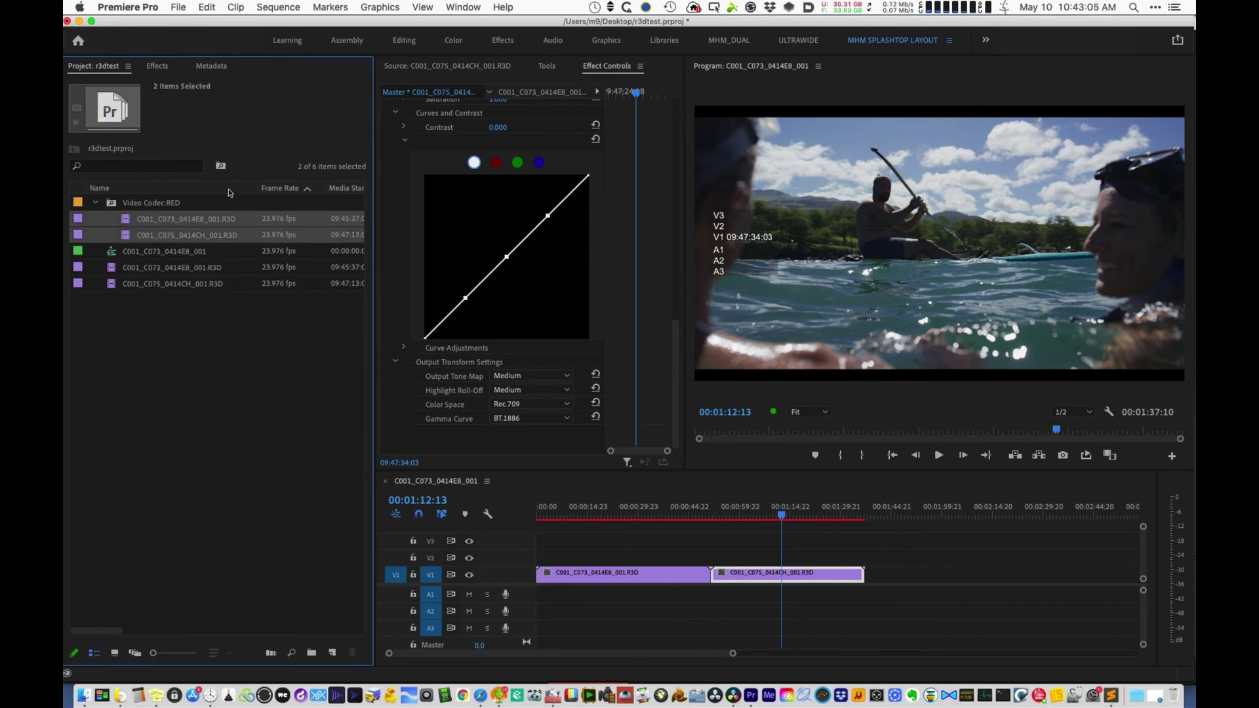
right_click(201, 222)
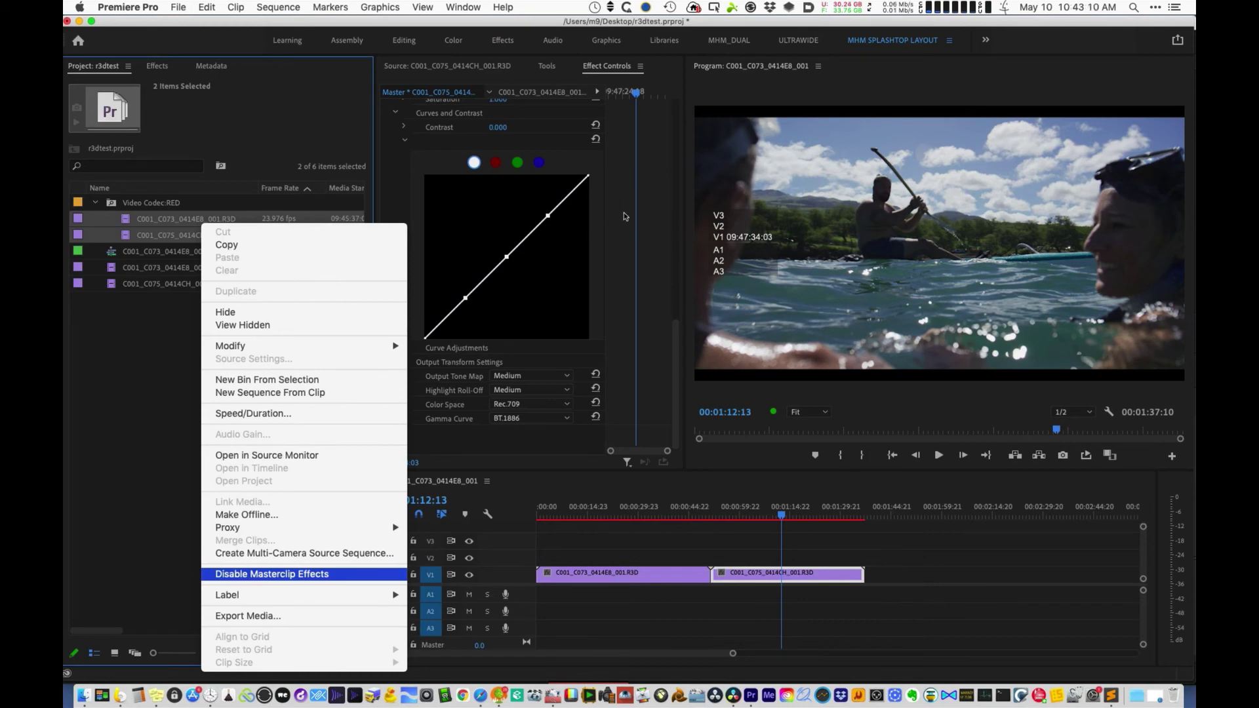
left_click(261, 575)
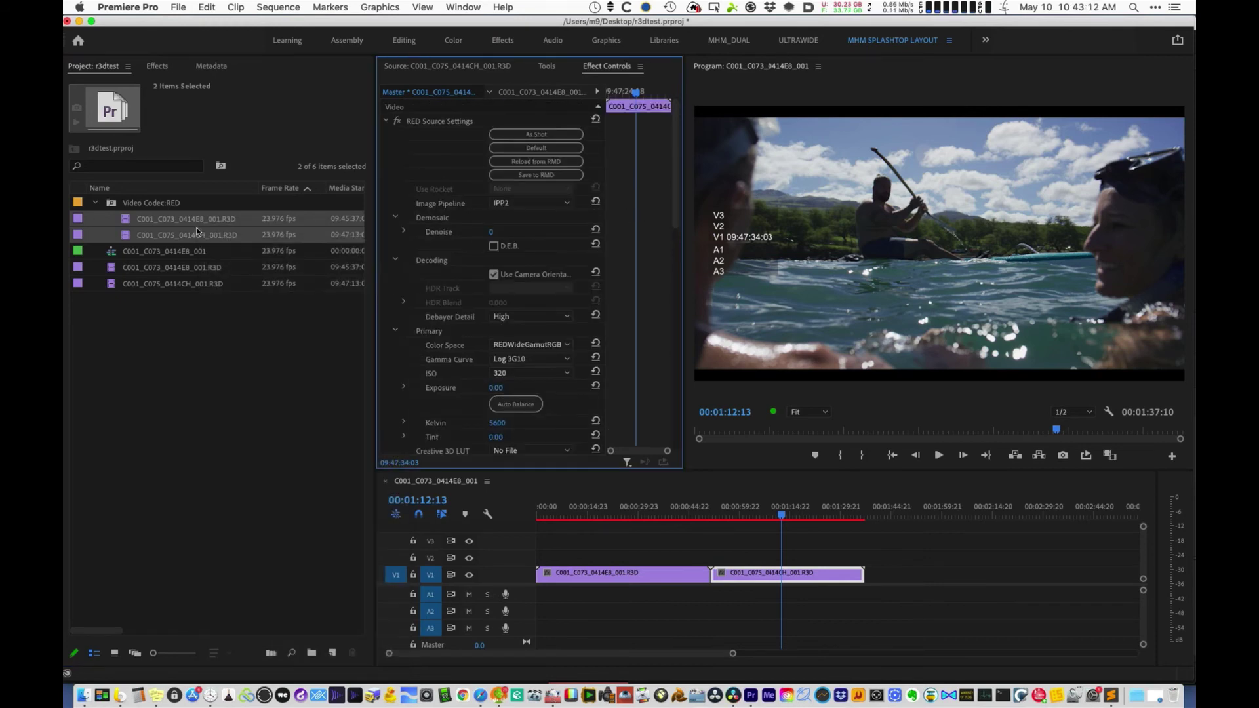
right_click(195, 219)
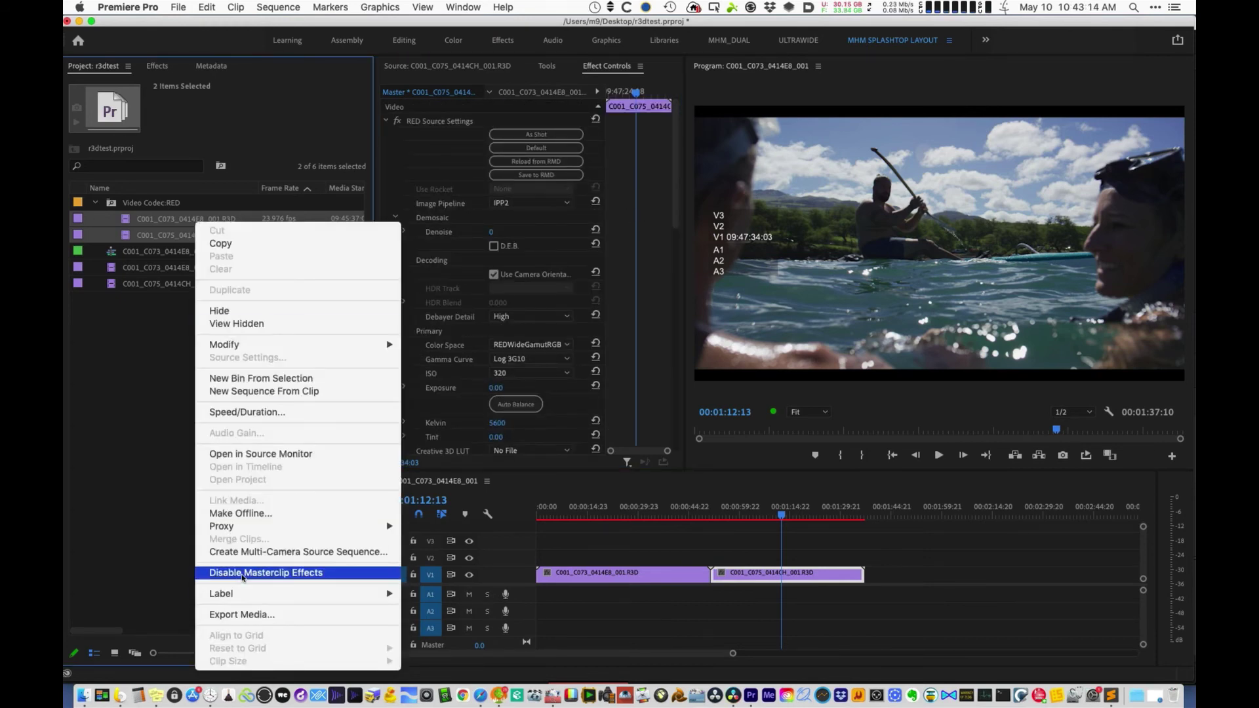
left_click(242, 574)
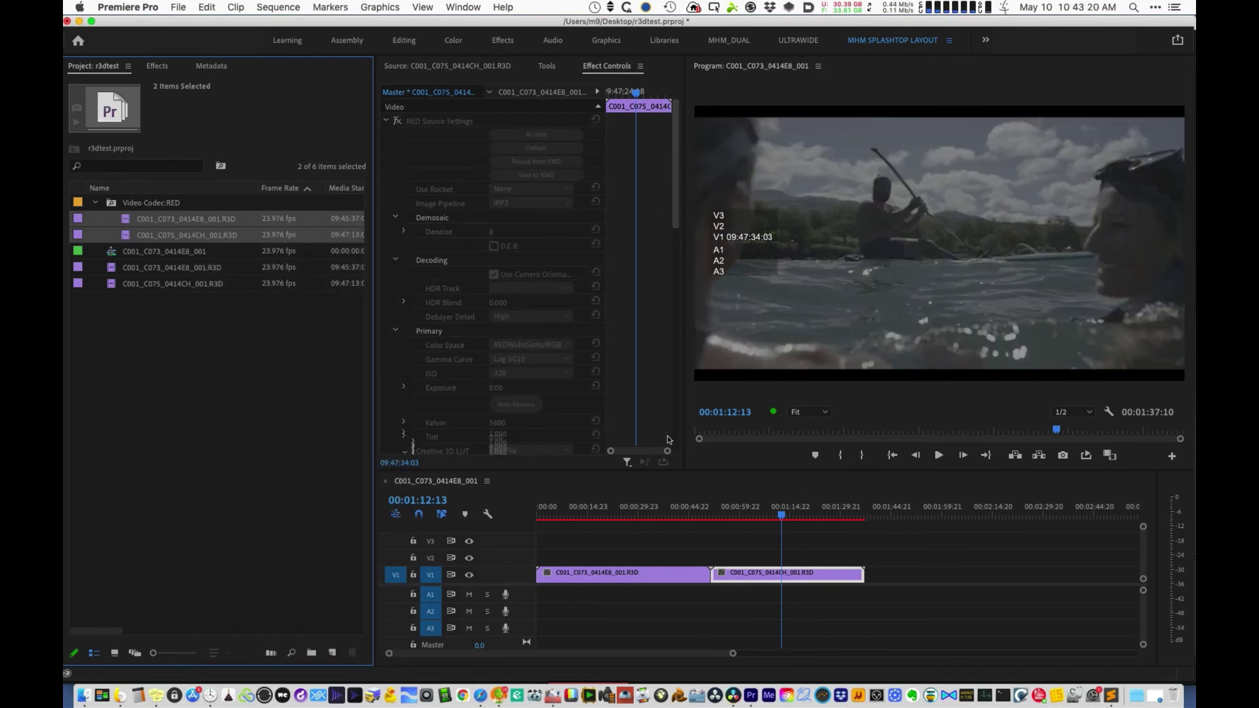
Step: Save the project, check both timeline clips' greyed-out RED master settings, and park the playhead at 00:01:00:13
left_click_drag(675, 208, 669, 108)
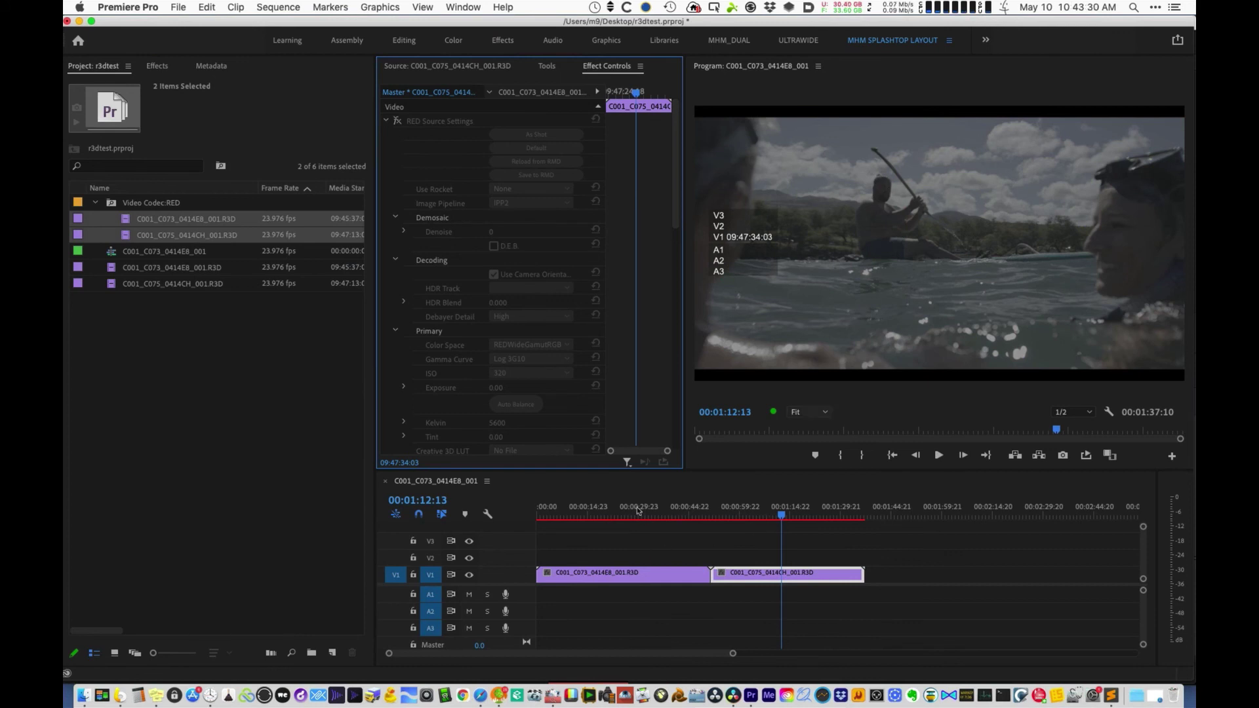
key("super+s")
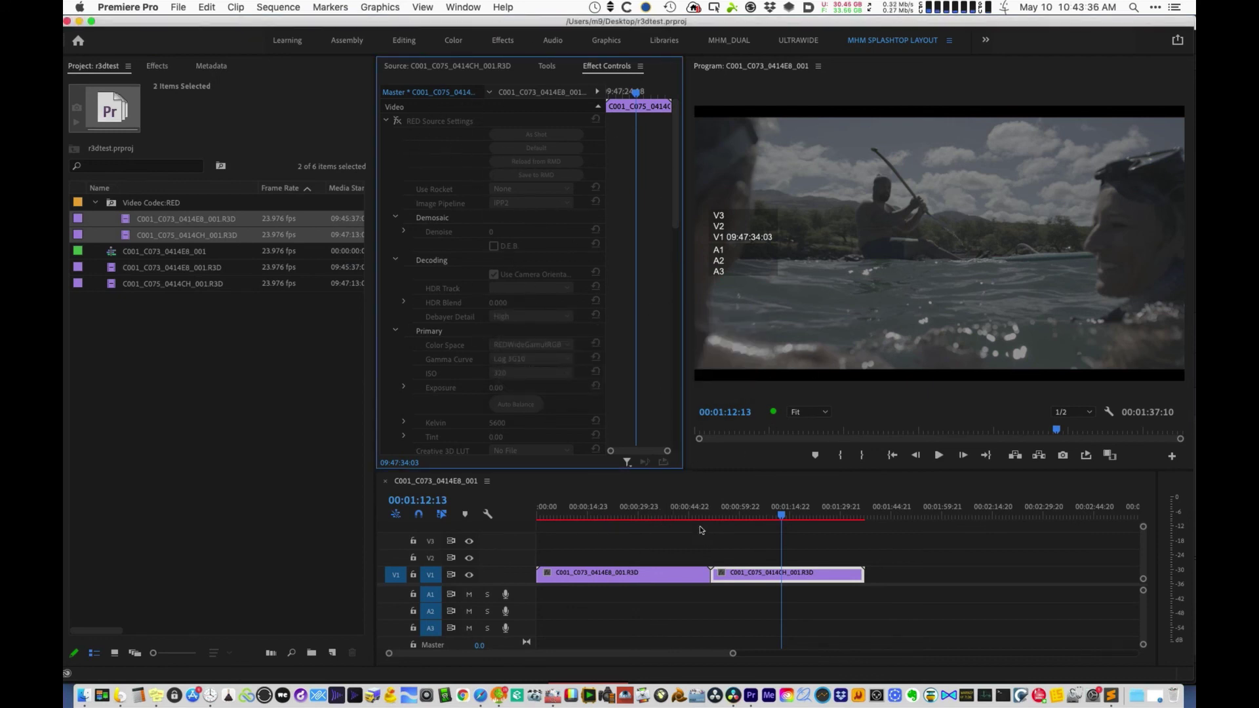
left_click(642, 516)
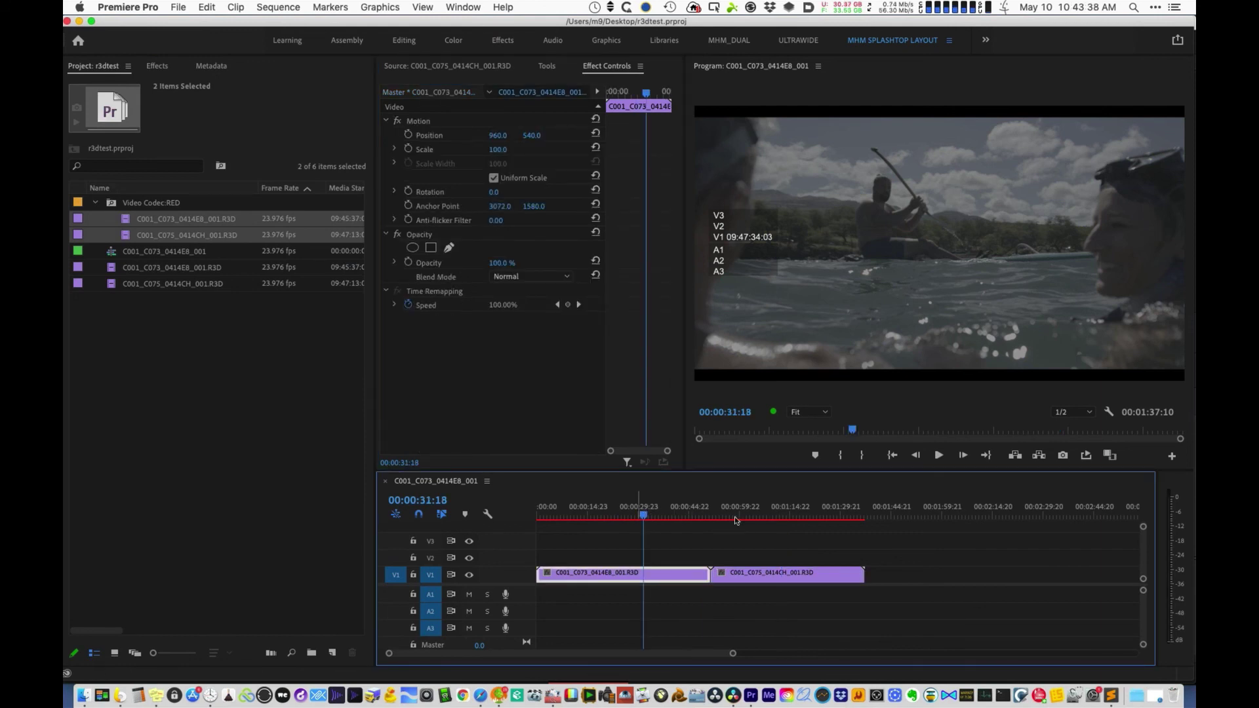
left_click(763, 516)
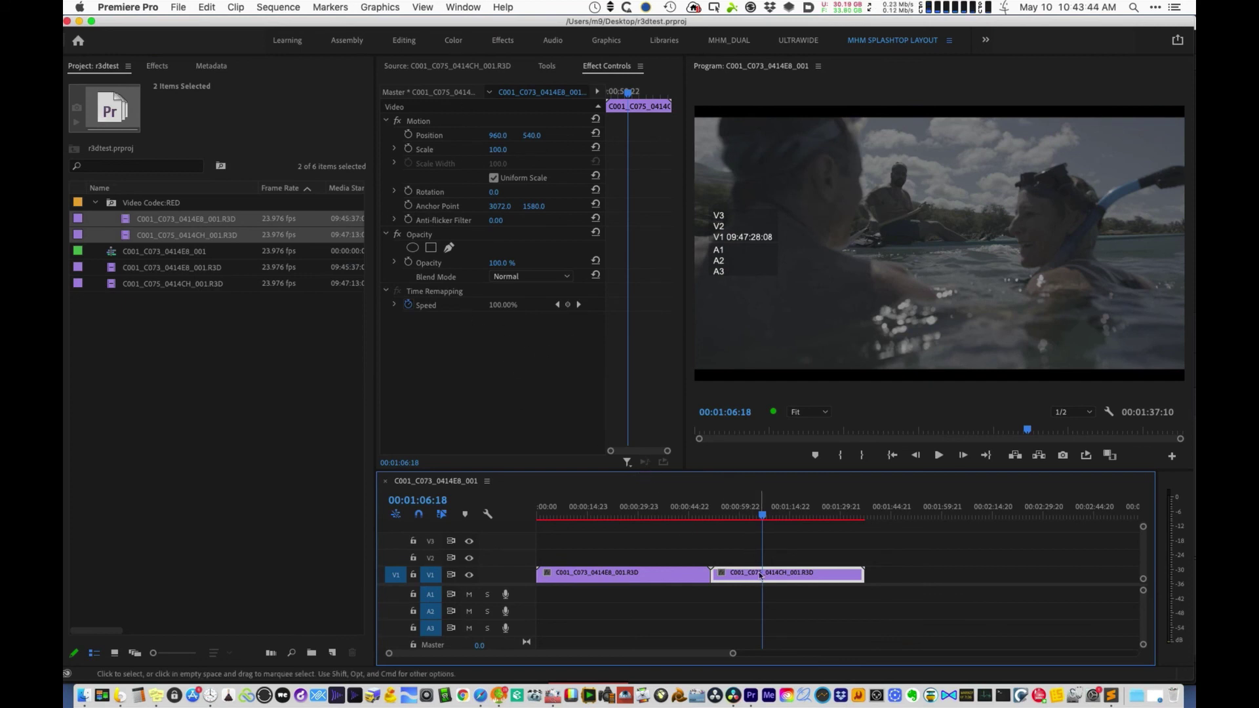
left_click(448, 93)
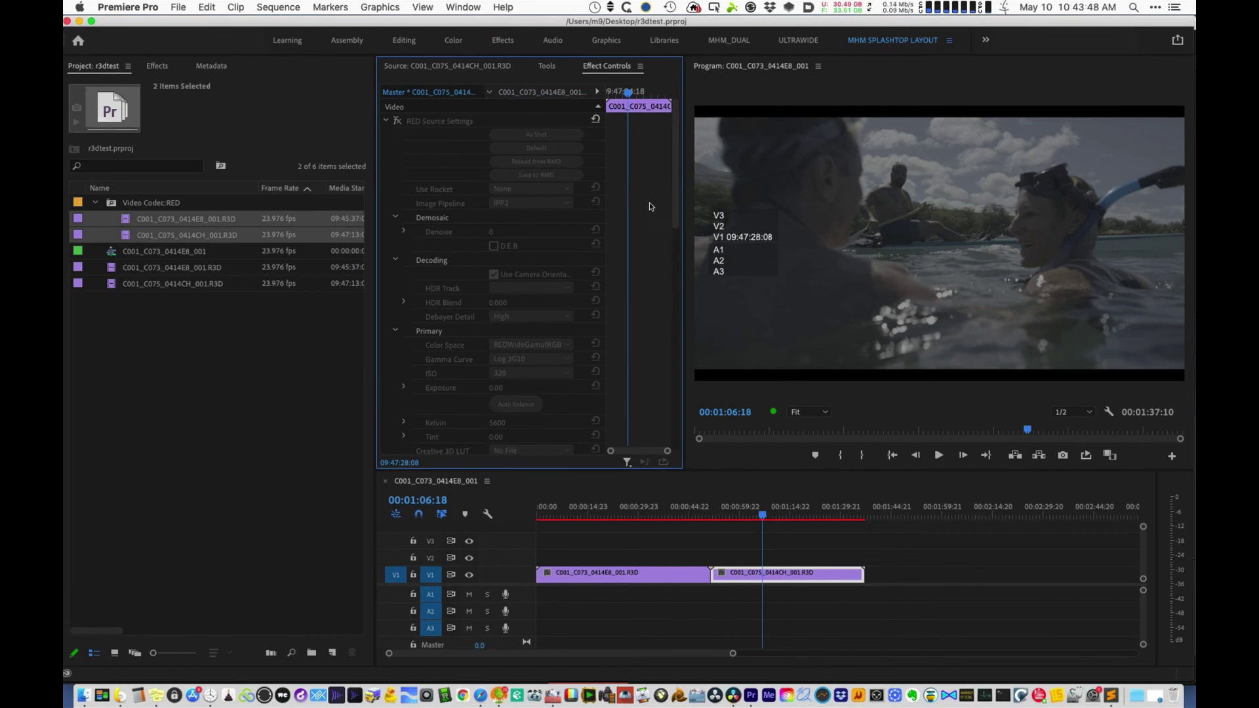
scroll(563, 393, "down", 10)
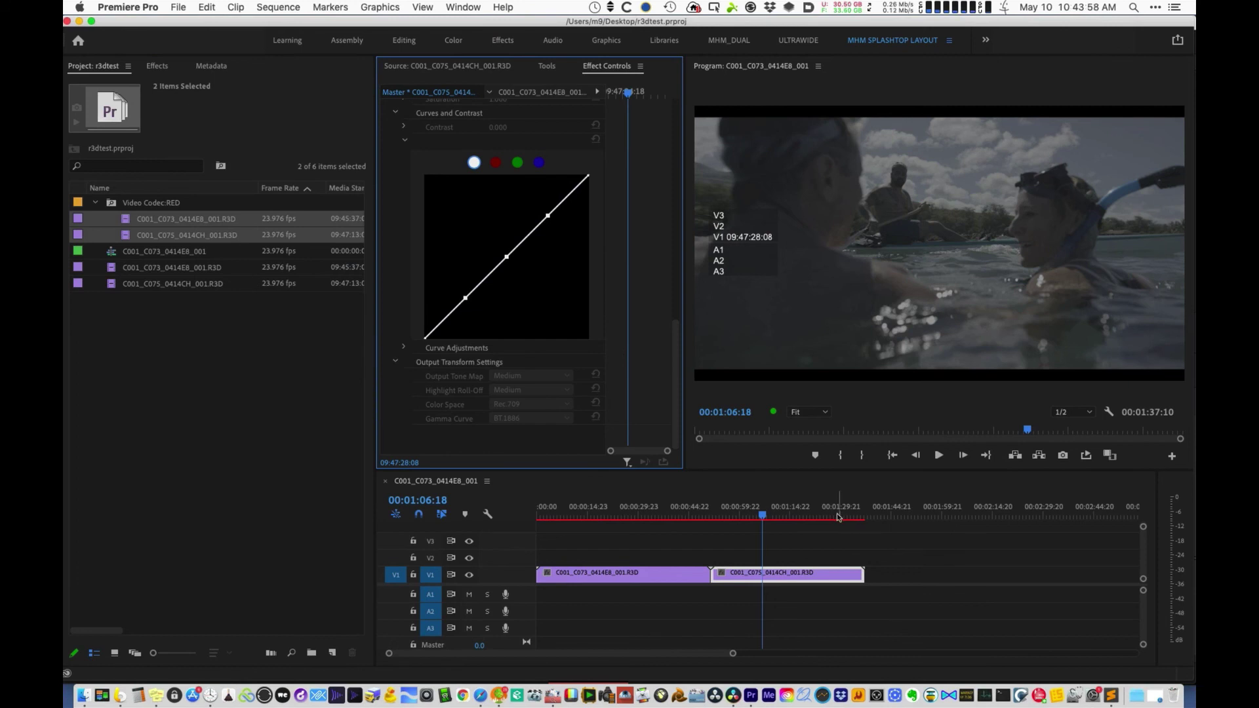
left_click_drag(668, 511, 740, 511)
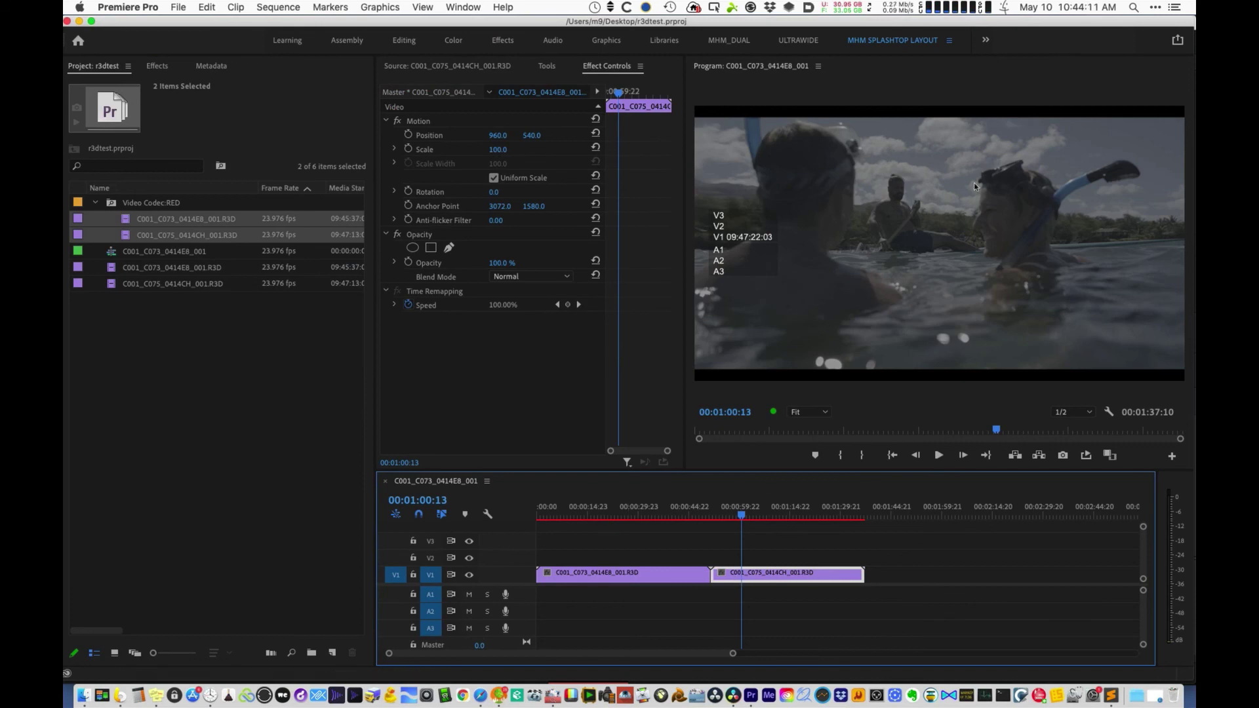
left_click(733, 699)
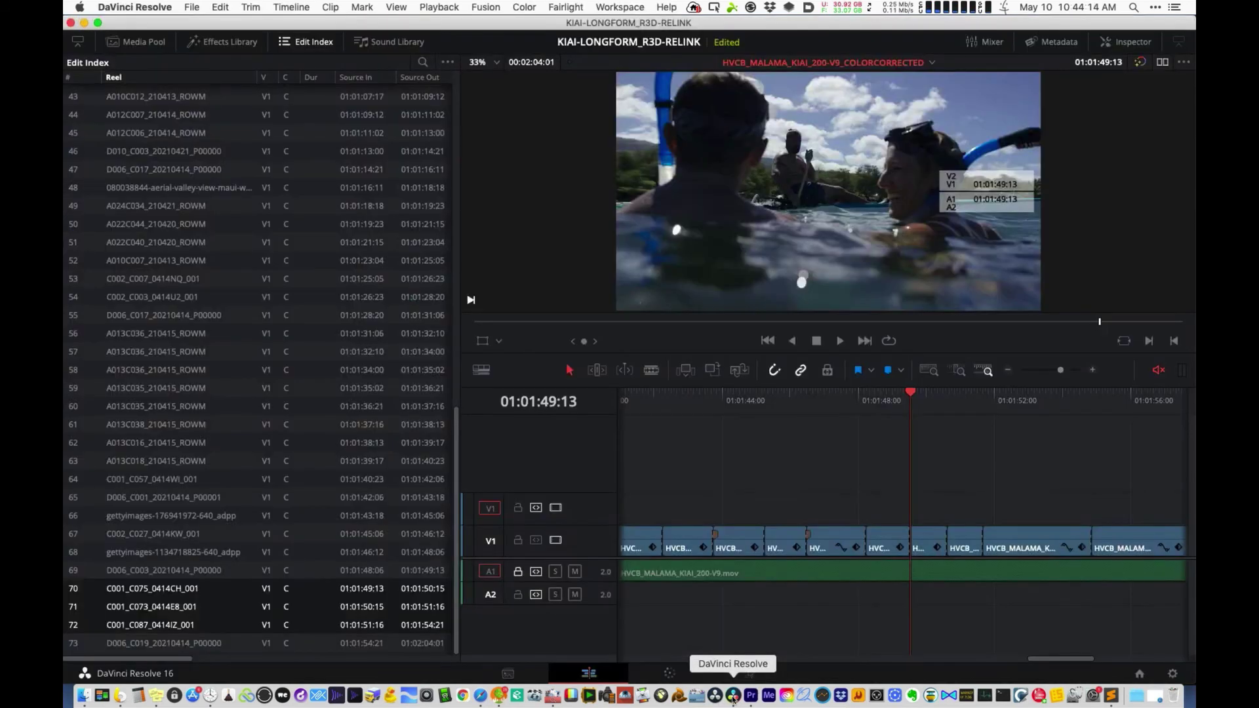
left_click(670, 673)
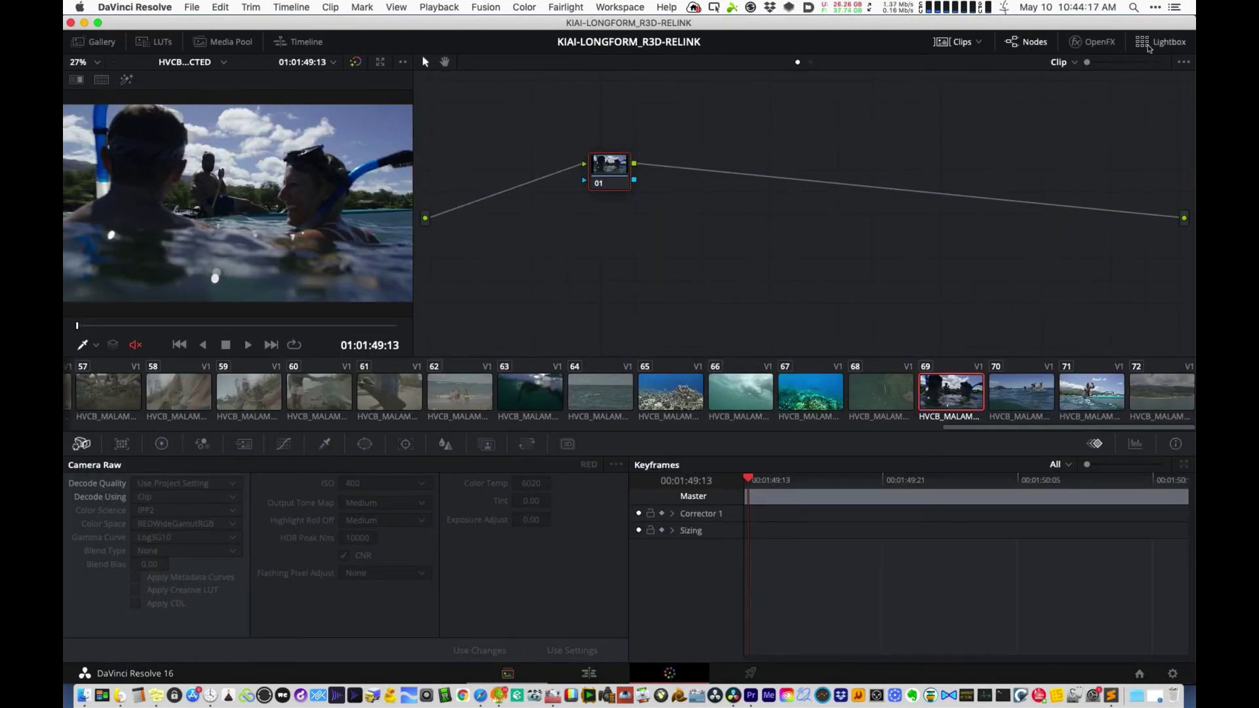
left_click(1155, 42)
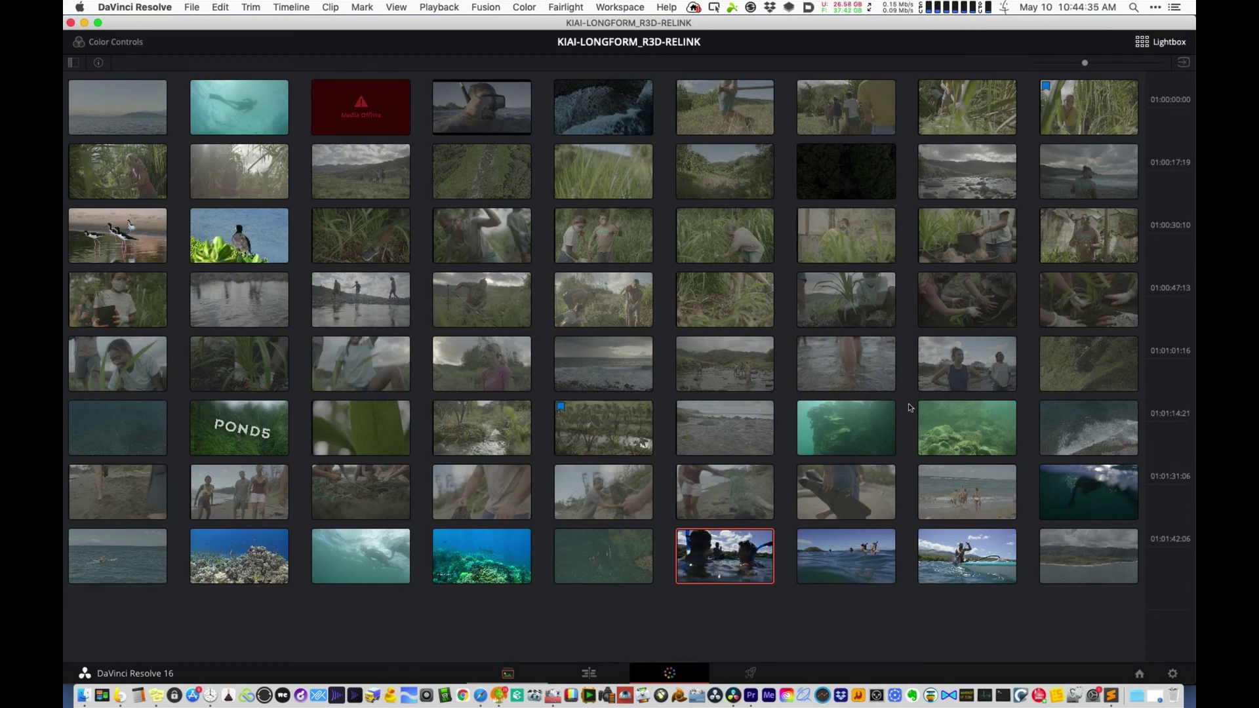
left_click(1160, 41)
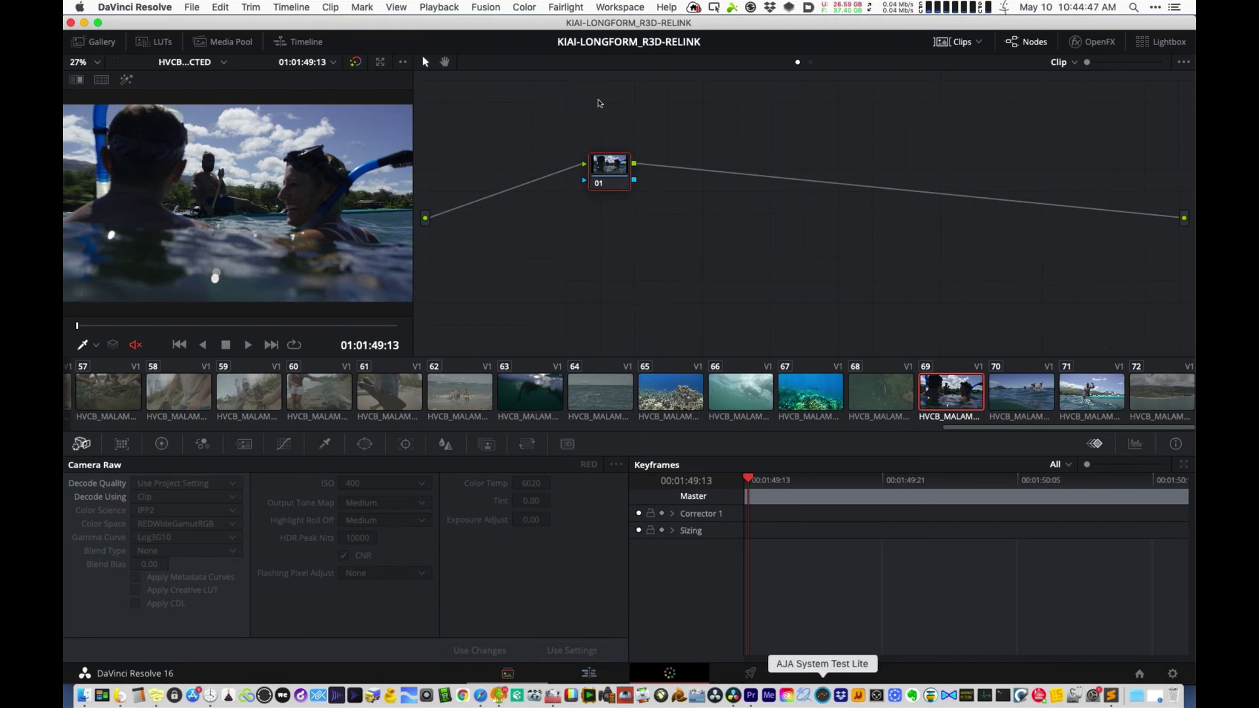
left_click(747, 695)
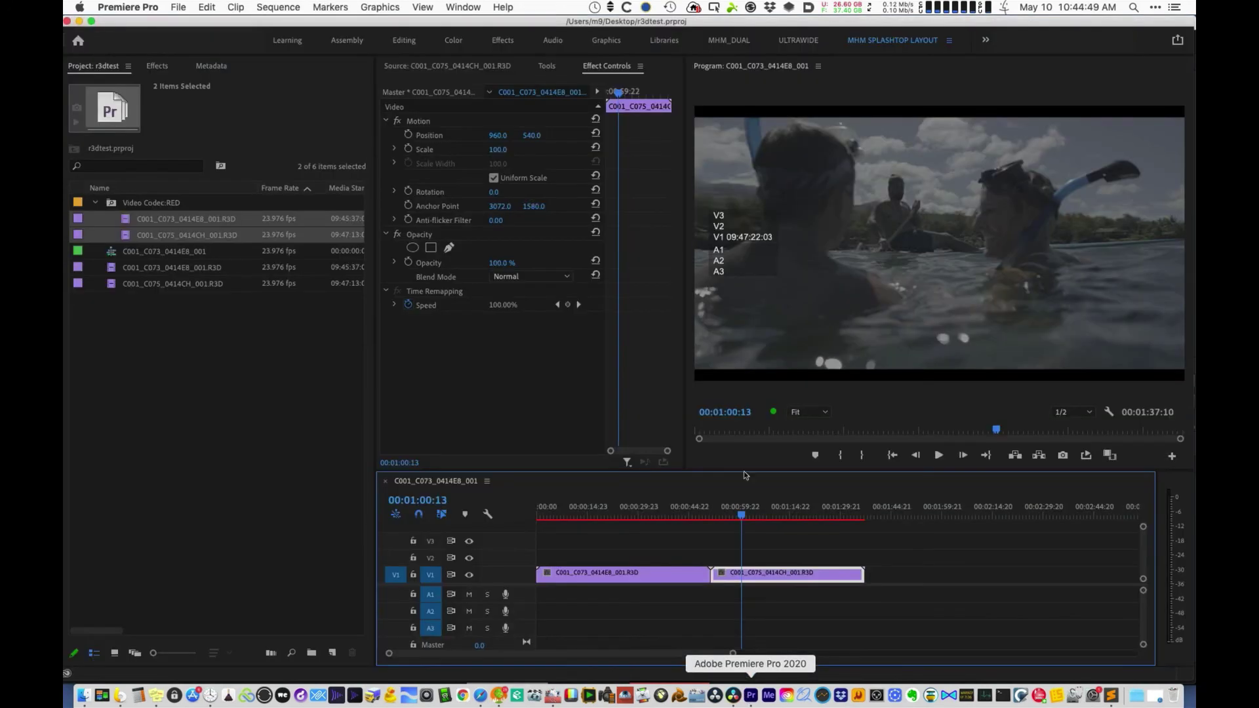